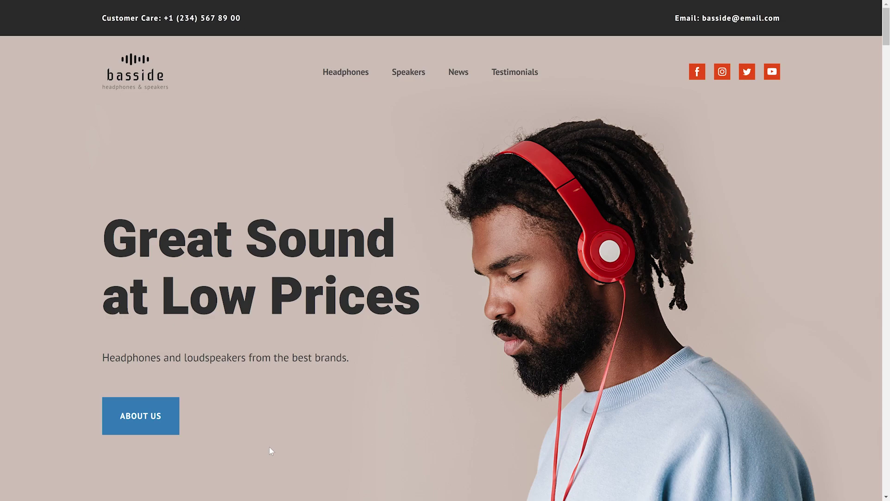
# Step: Try the About Us, Find Parts and Our Faves buttons on the live demo sites
pyautogui.click(157, 420)
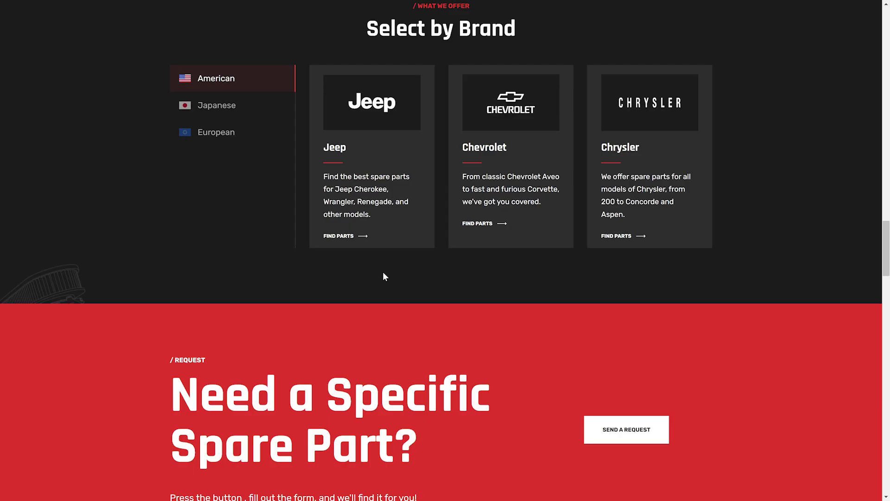
pyautogui.click(346, 238)
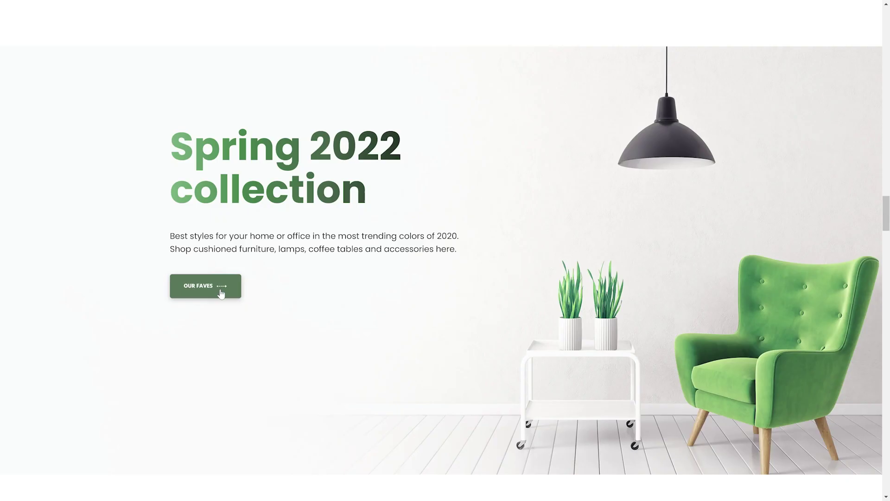
pyautogui.click(221, 292)
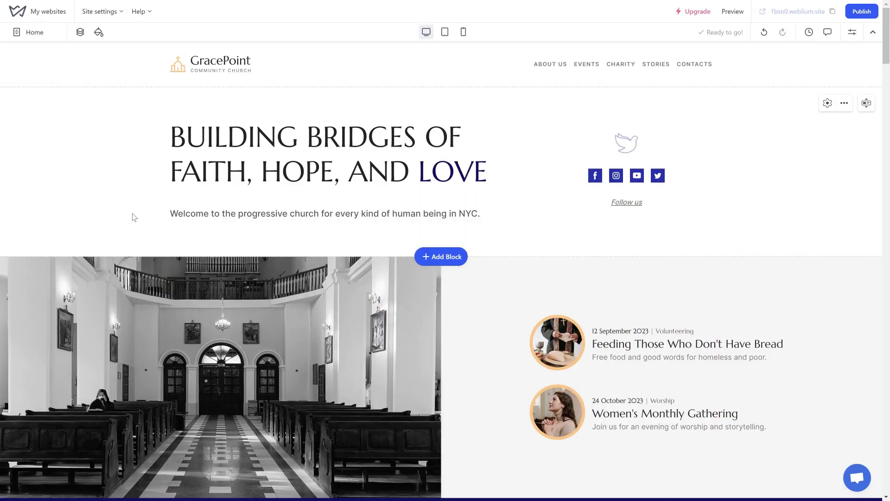
# Step: Link the welcome subtitle text and expand the link's Click action list in its settings
pyautogui.click(177, 219)
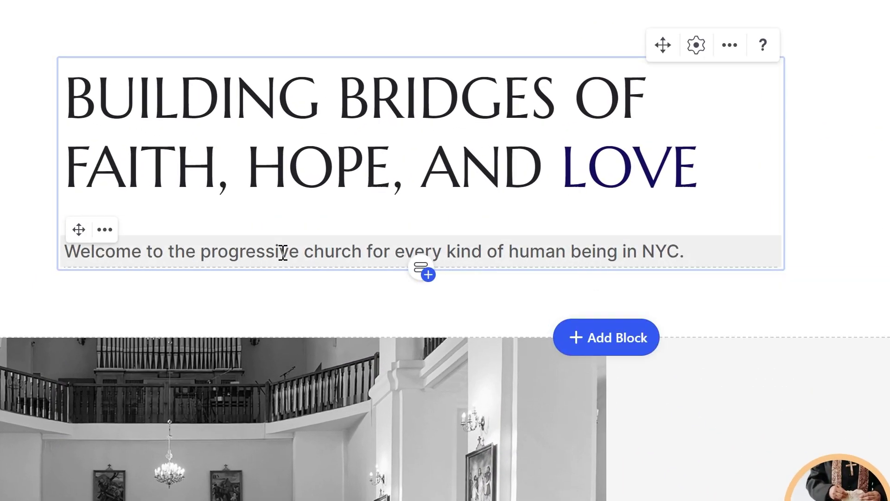
pyautogui.click(282, 253)
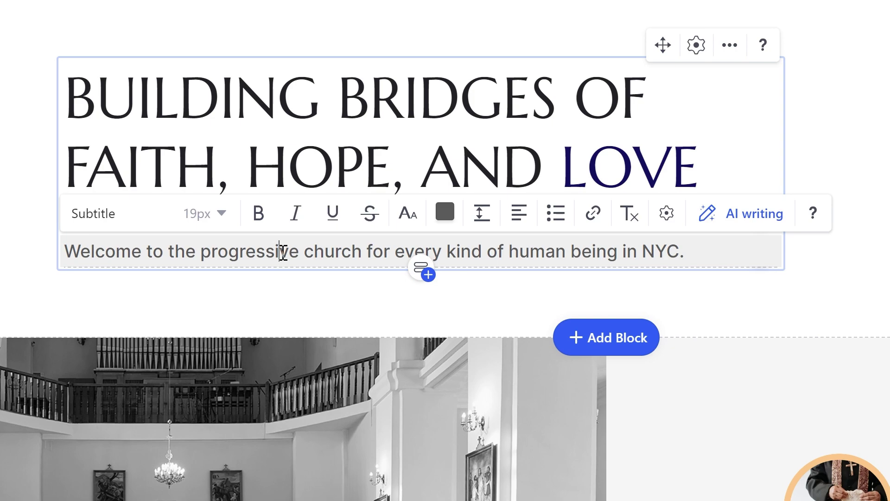
pyautogui.tripleClick(283, 253)
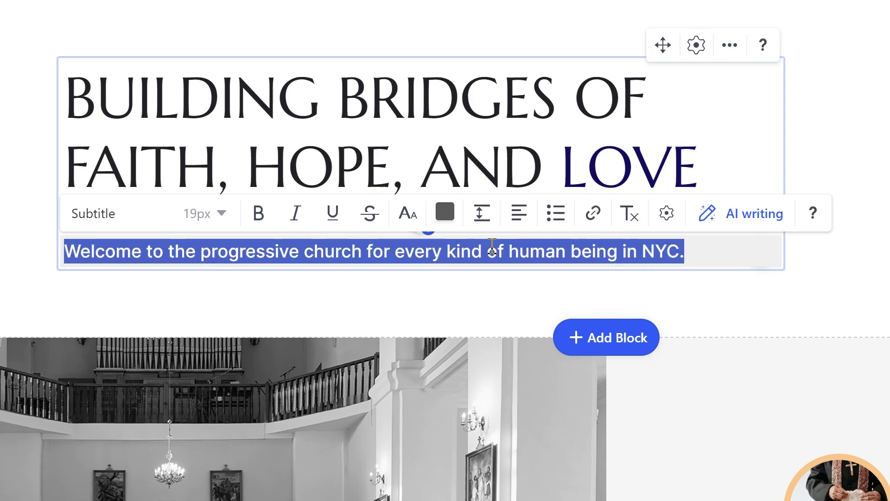
pyautogui.click(592, 227)
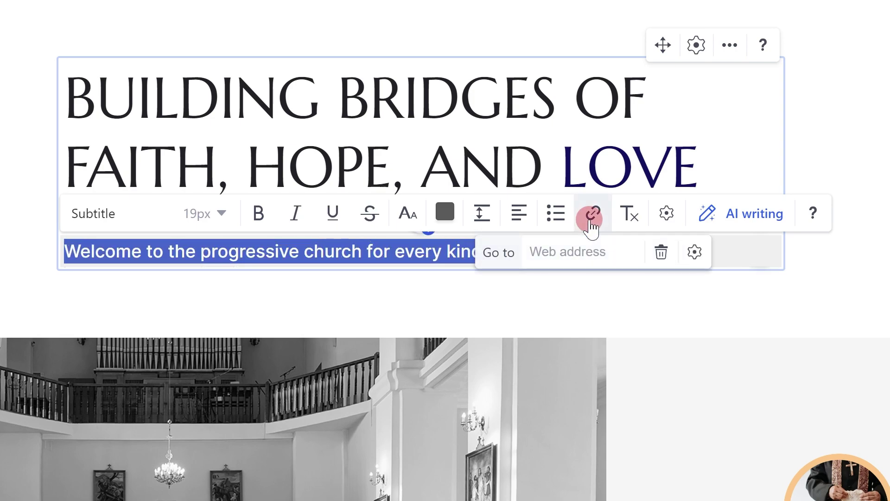
pyautogui.click(693, 252)
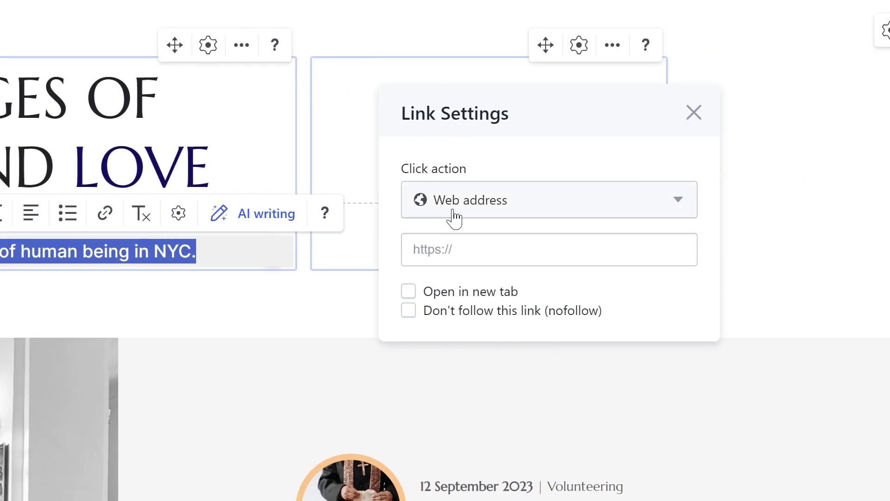
pyautogui.click(450, 204)
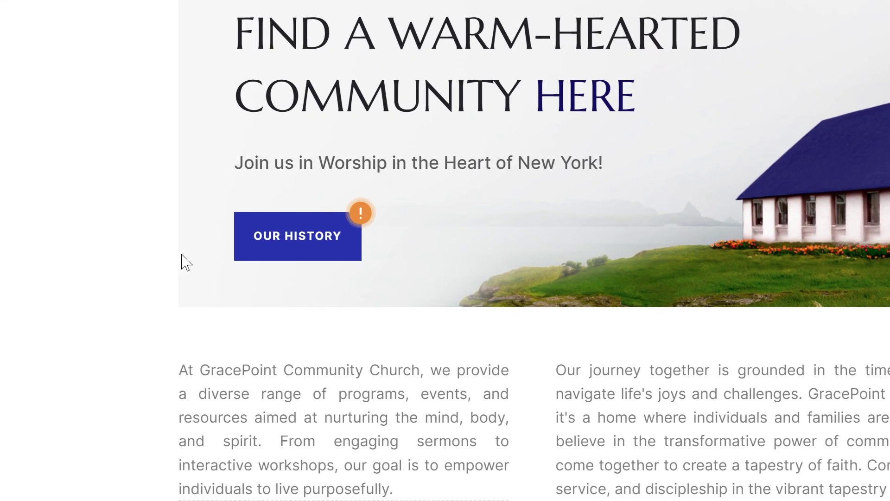
# Step: Expand the Click action list in the OUR HISTORY button's settings, Action tab
pyautogui.doubleClick(208, 282)
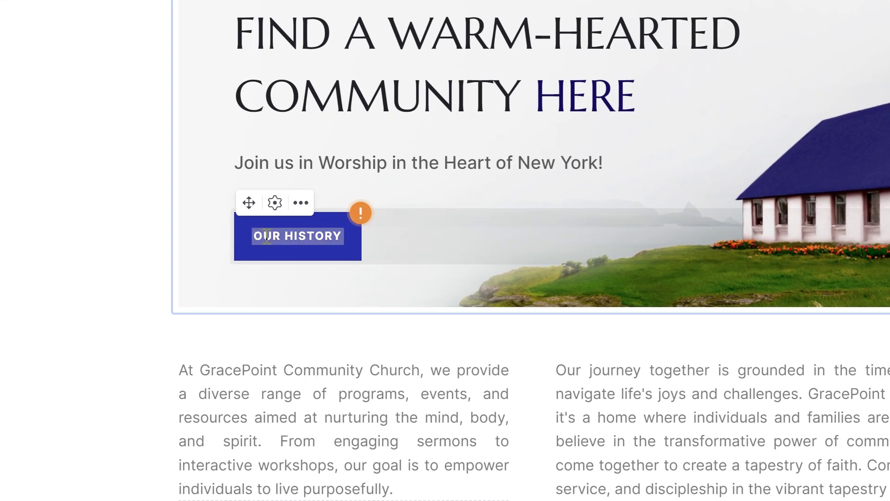
pyautogui.click(352, 287)
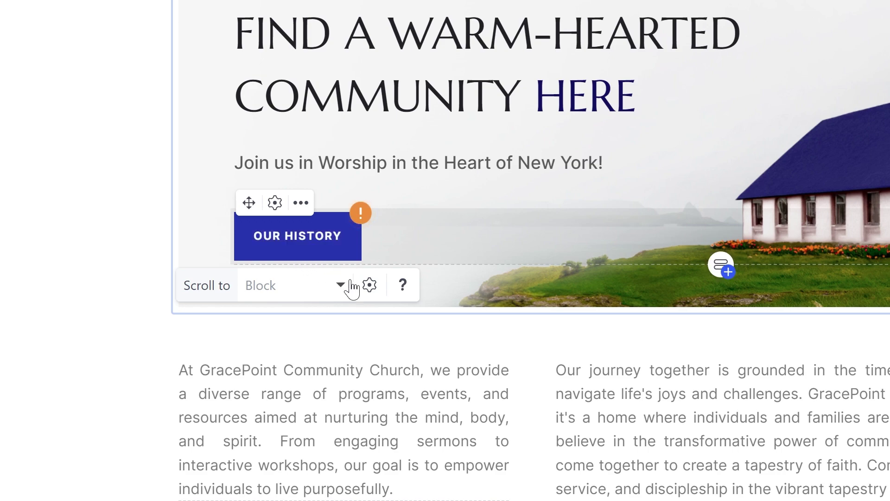
pyautogui.click(368, 285)
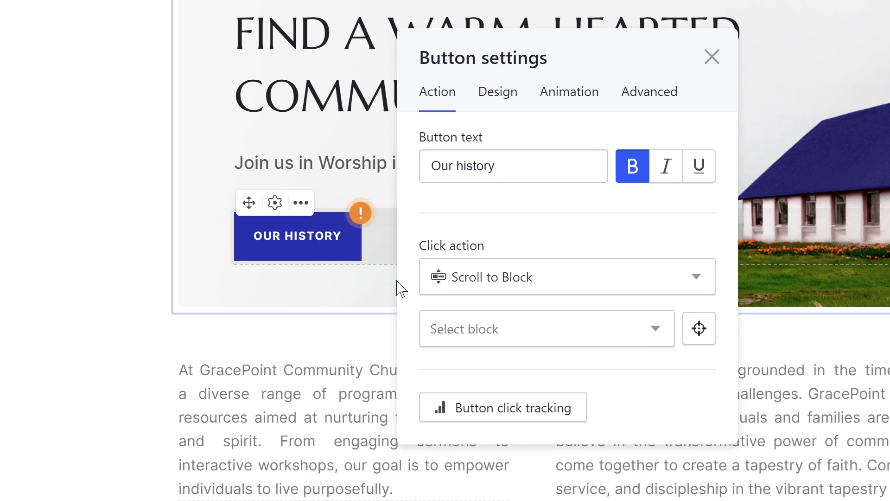
pyautogui.click(432, 279)
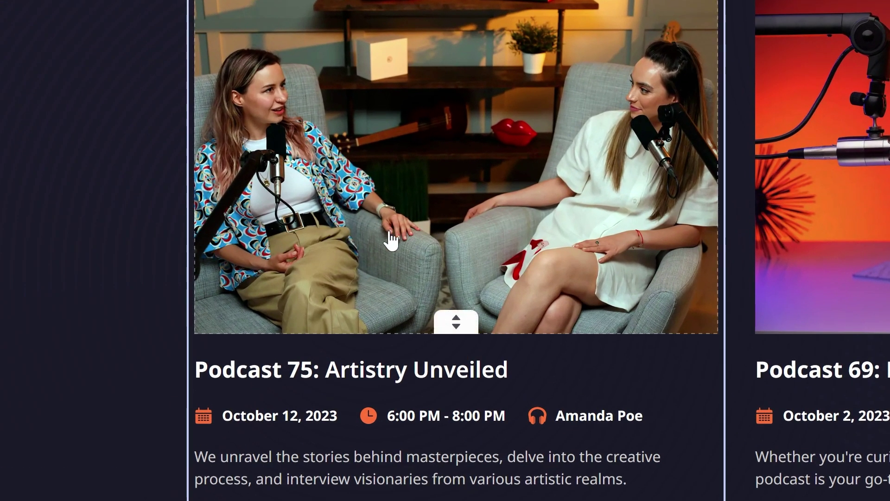
# Step: Expand the Click action list, including Scale Image, in the Podcast 75 image's Media settings
pyautogui.click(450, 204)
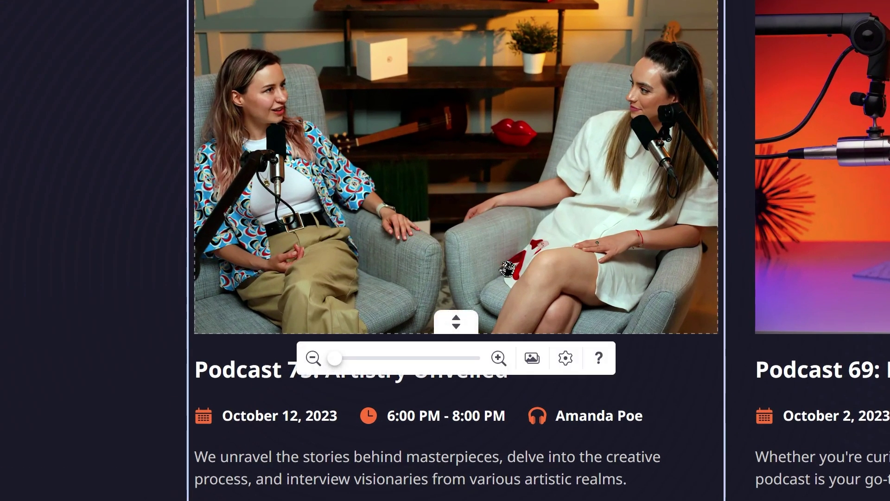
pyautogui.click(567, 360)
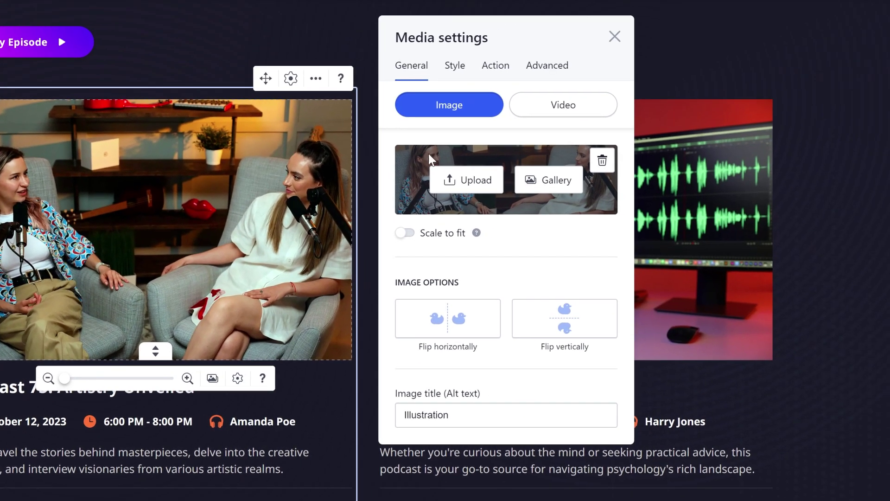
pyautogui.click(503, 65)
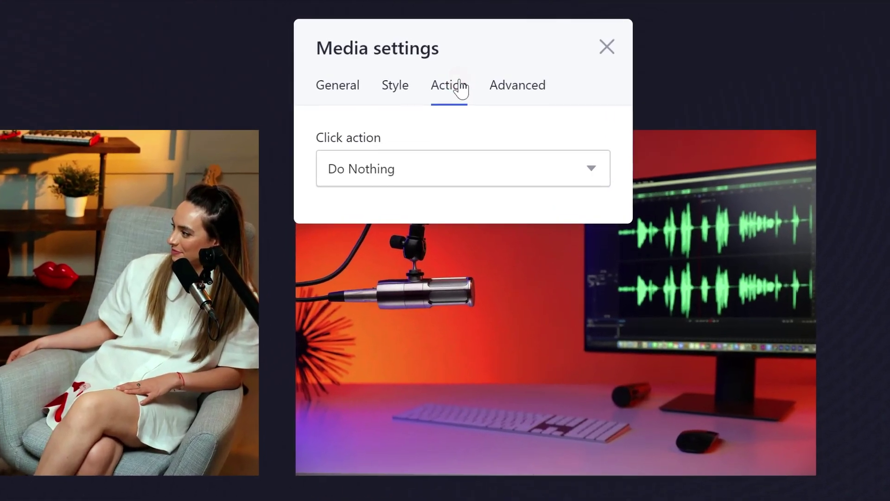
pyautogui.click(457, 168)
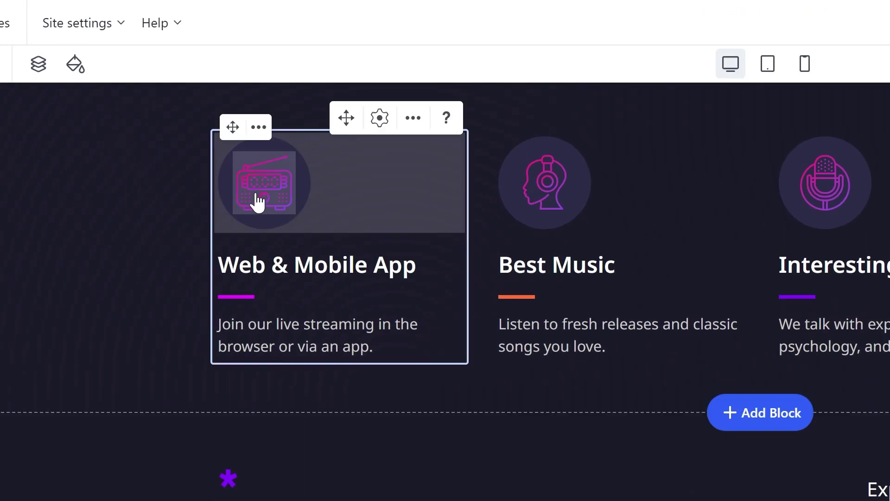
# Step: Expand the Click action list in the Web & Mobile App radio icon's Icon settings
pyautogui.click(189, 97)
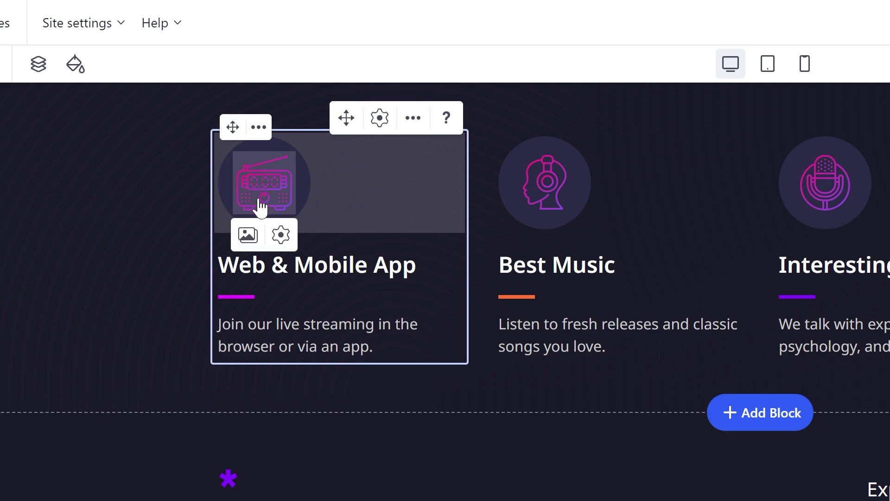
pyautogui.click(280, 236)
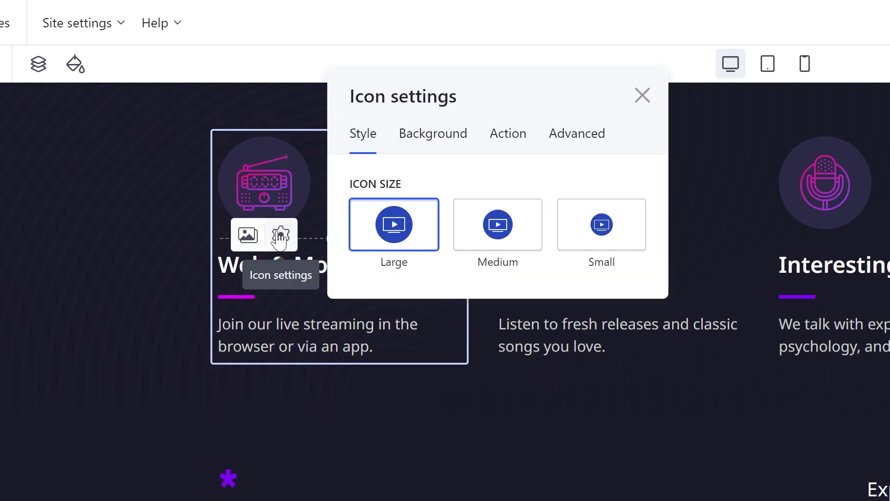
pyautogui.click(510, 135)
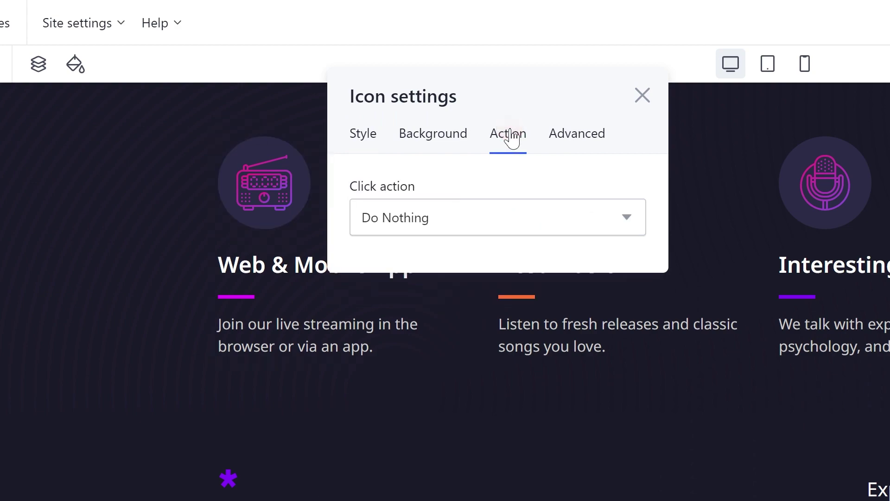
pyautogui.click(494, 218)
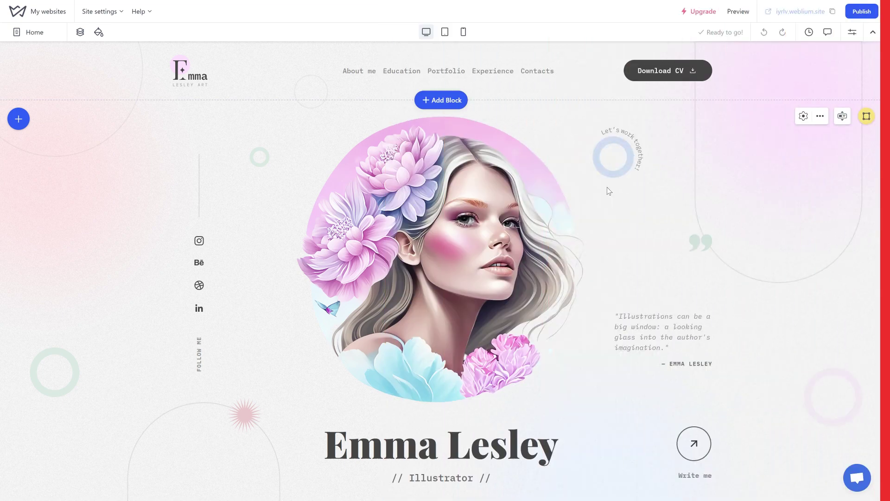
# Step: Expand the Click action list in the Let's work together circle's Shape settings
pyautogui.click(610, 175)
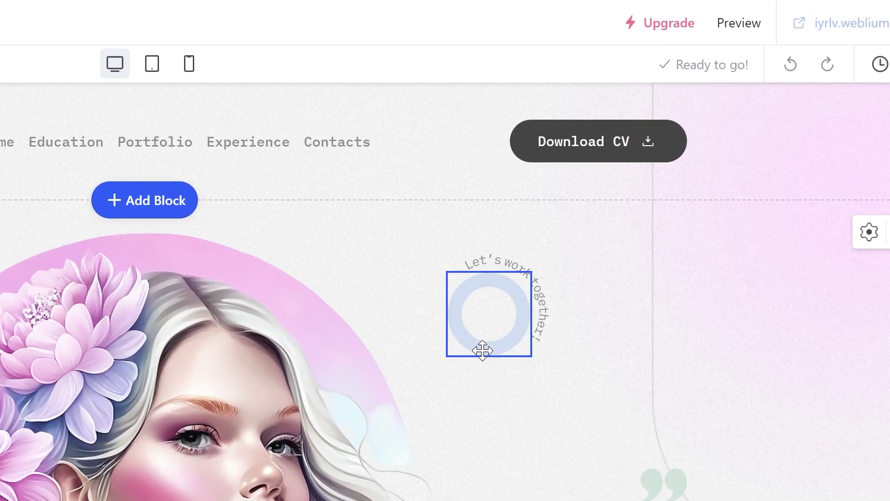
pyautogui.click(460, 252)
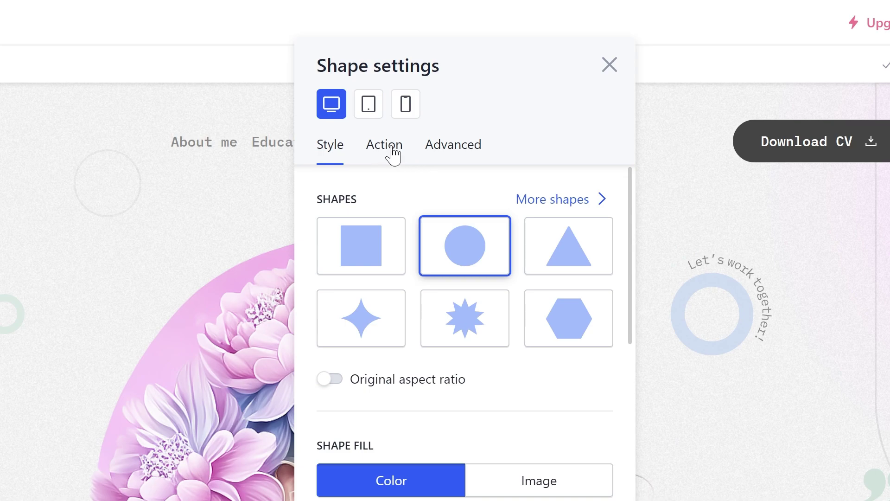
pyautogui.click(390, 150)
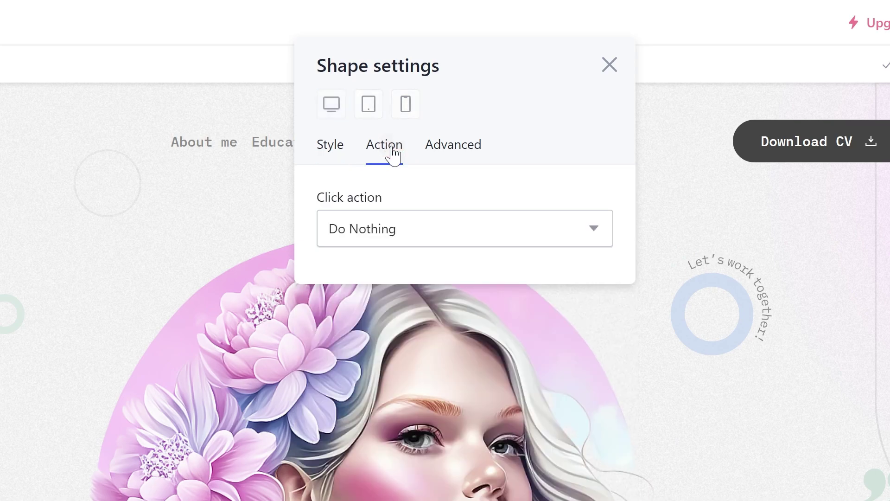
pyautogui.click(403, 237)
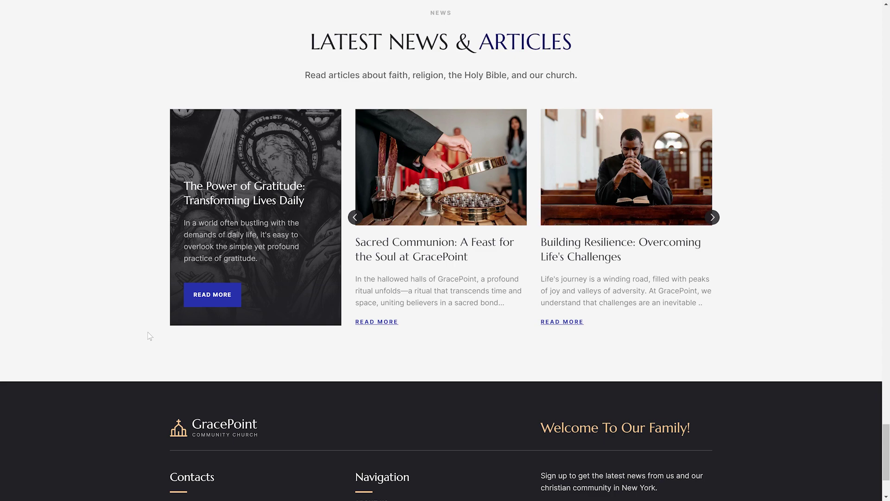
# Step: Set the Our history button to Scroll to Block, picking the #charity block
pyautogui.click(212, 295)
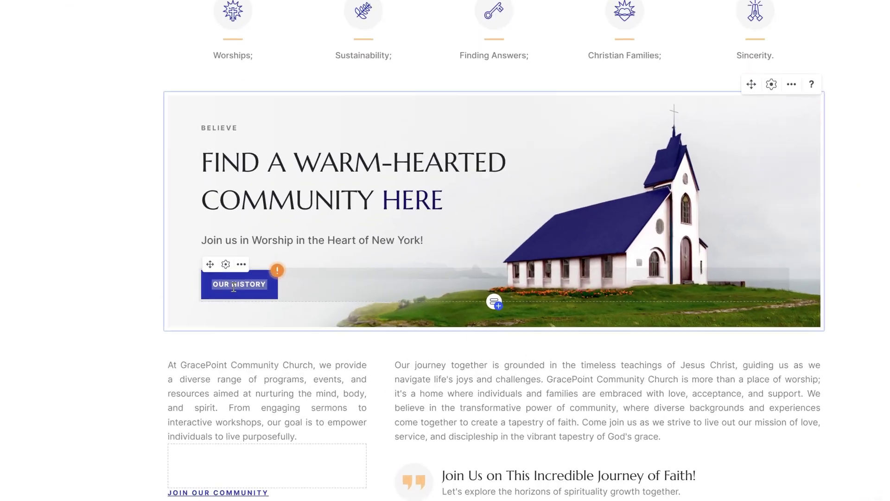
pyautogui.doubleClick(238, 294)
pyautogui.click(396, 299)
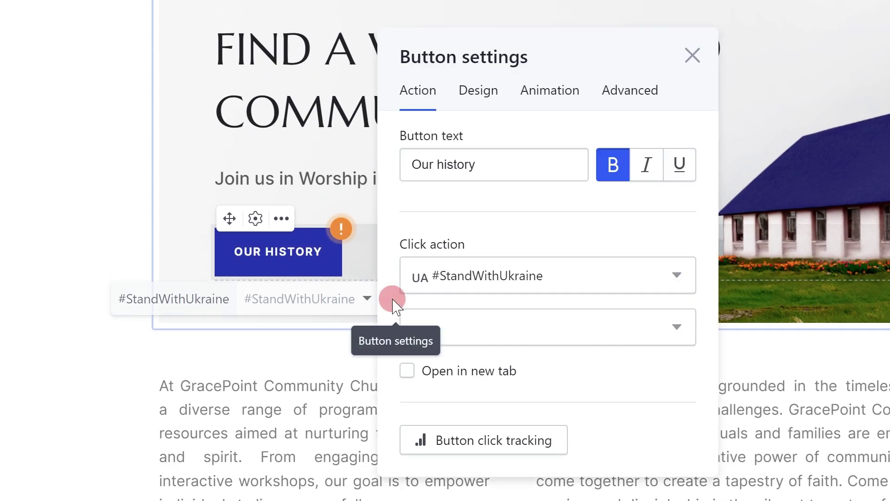
pyautogui.click(432, 277)
pyautogui.click(442, 308)
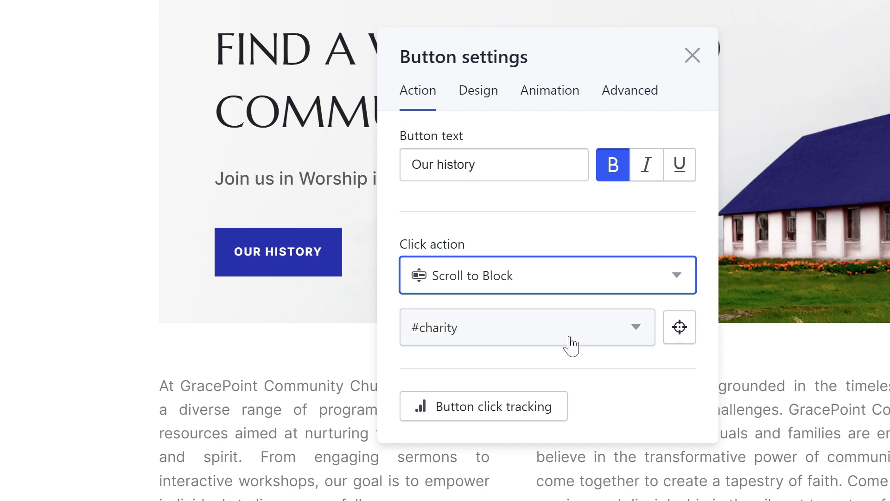
pyautogui.click(681, 330)
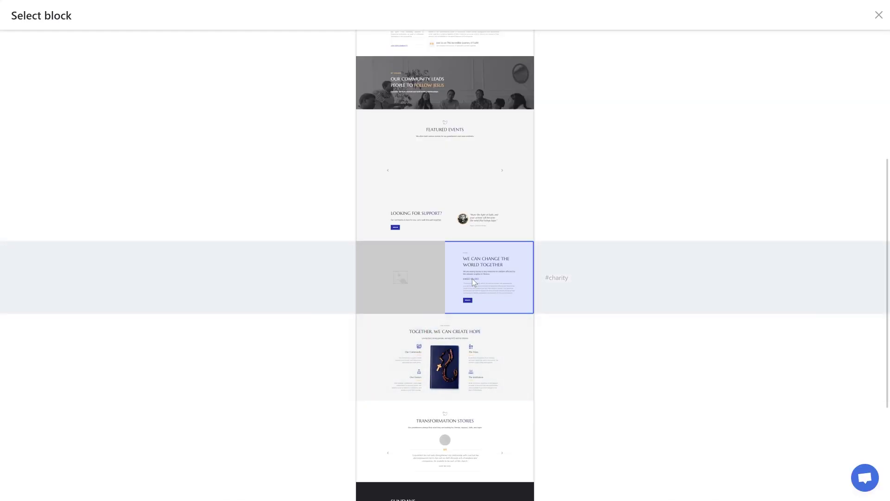
pyautogui.click(474, 277)
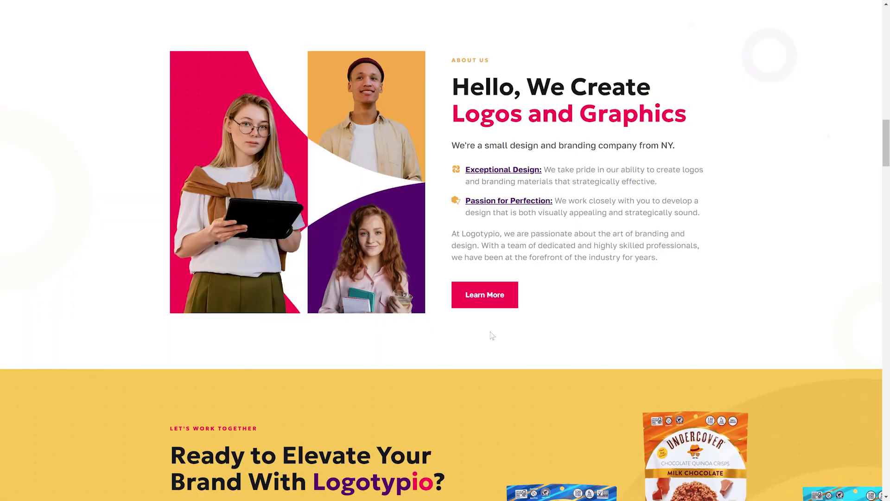
# Step: Set the Learn More button's click action to Open page with About Us
pyautogui.click(495, 305)
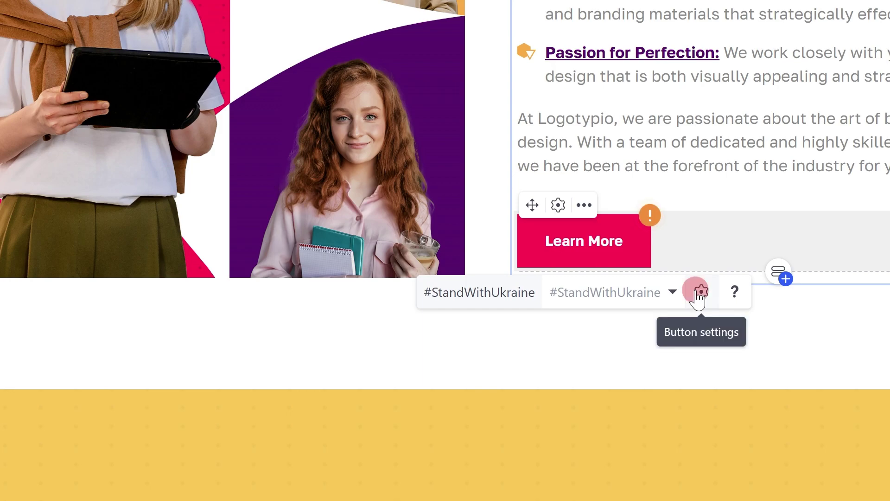
pyautogui.click(700, 291)
pyautogui.click(440, 267)
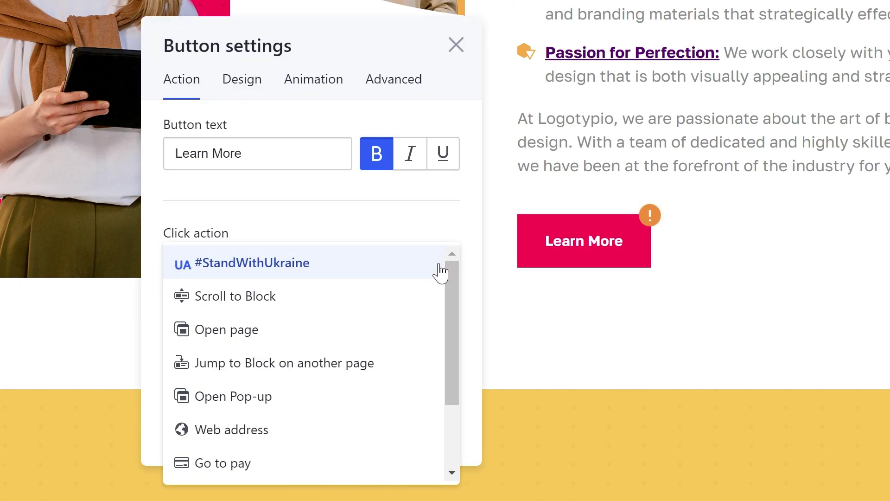
pyautogui.click(397, 327)
pyautogui.click(397, 324)
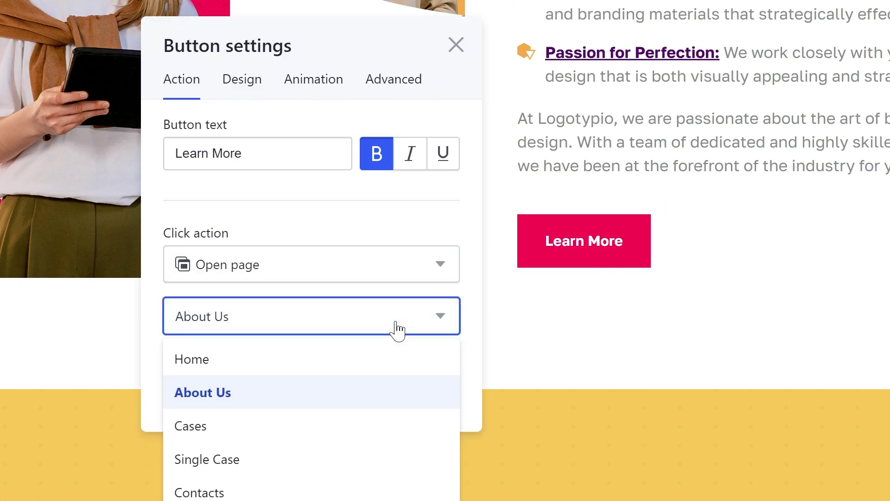
pyautogui.click(396, 328)
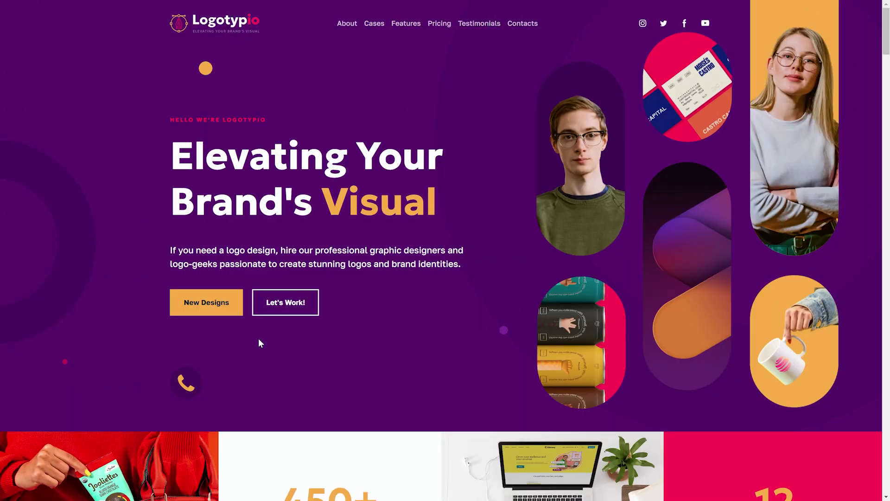
# Step: Set Let's Work! to Jump to Block #page-title on the Contacts page
pyautogui.click(286, 306)
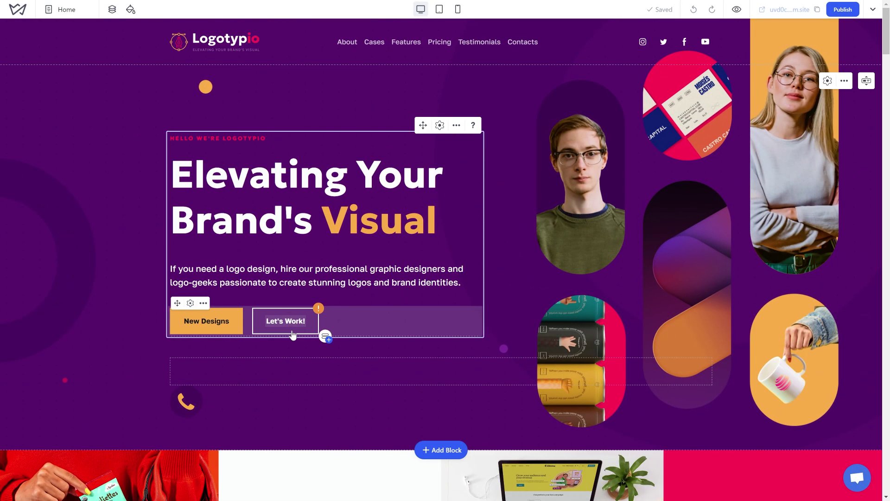
pyautogui.click(294, 320)
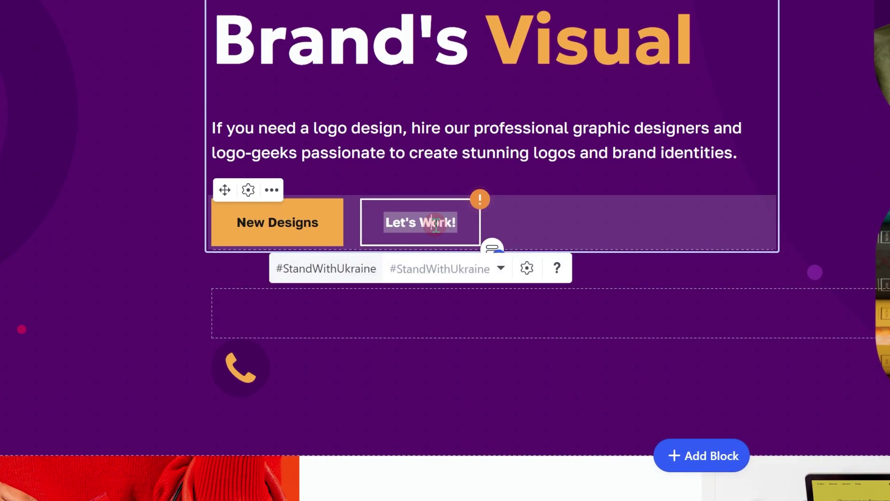
pyautogui.click(527, 268)
pyautogui.click(558, 241)
pyautogui.click(575, 330)
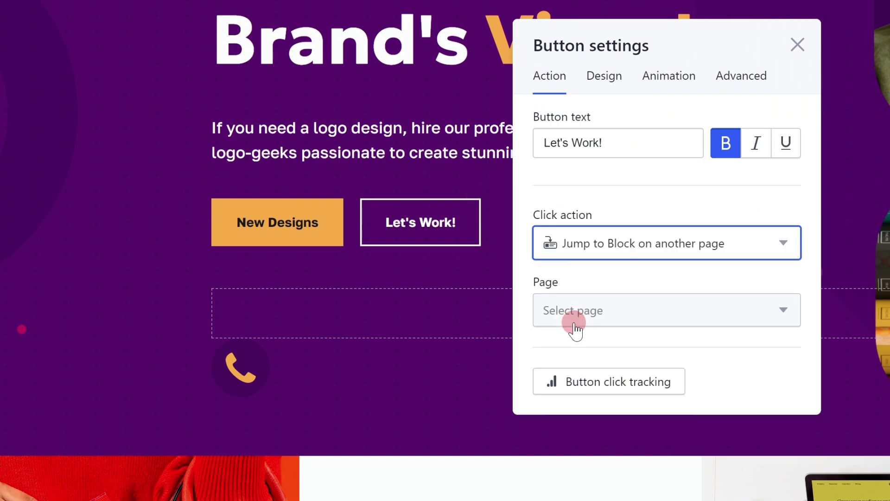
pyautogui.click(575, 322)
pyautogui.click(584, 471)
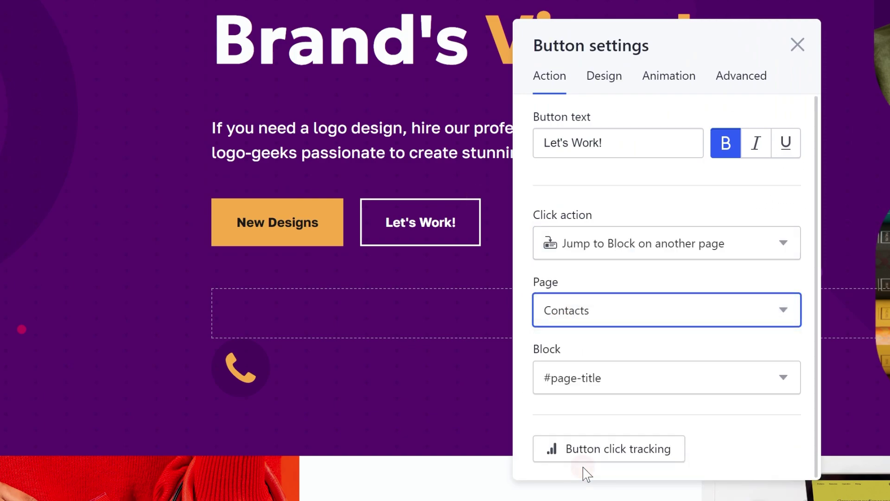
pyautogui.click(589, 387)
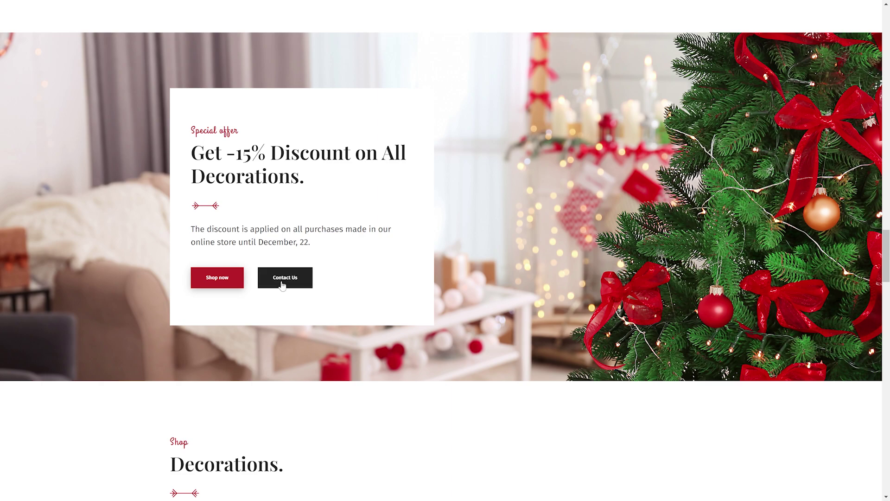
pyautogui.click(282, 284)
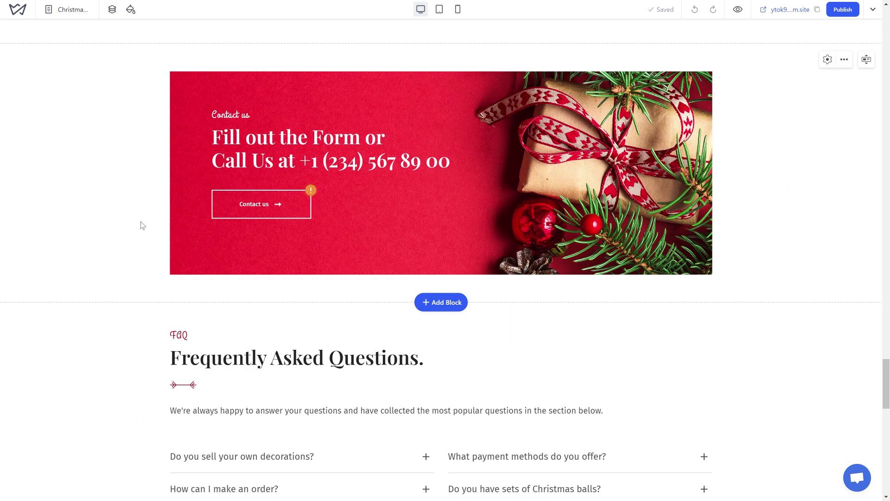
# Step: Set the Contact us button's click action to Open Pop-up with contact-form
pyautogui.click(222, 215)
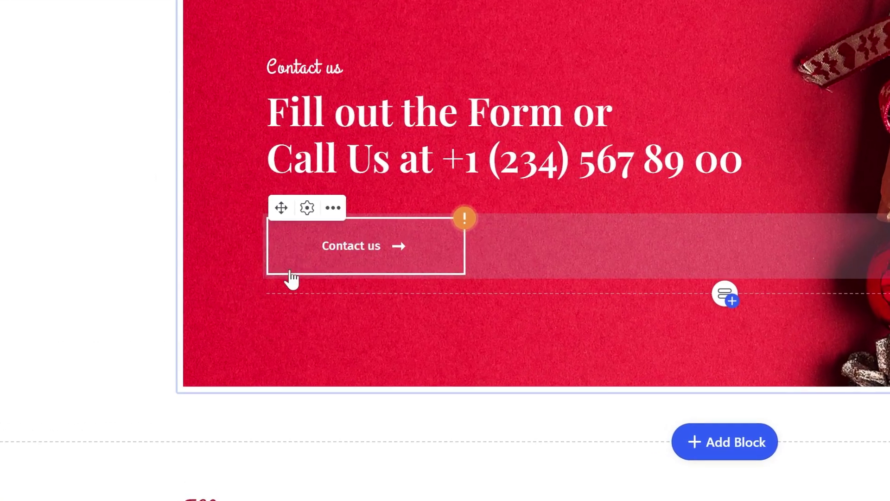
pyautogui.doubleClick(240, 204)
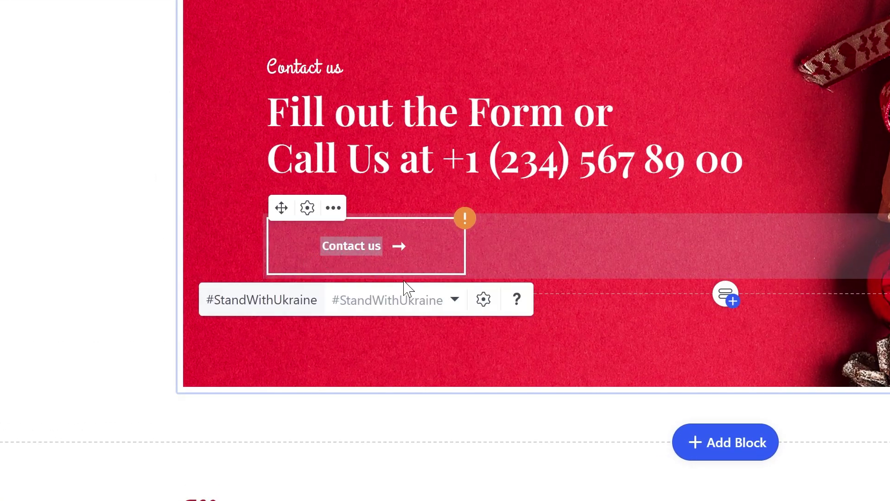
pyautogui.click(484, 299)
pyautogui.click(545, 281)
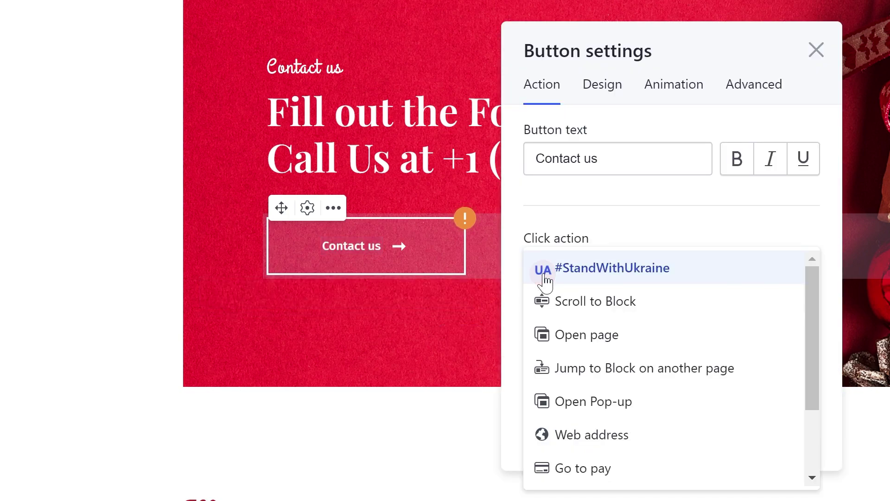
pyautogui.click(574, 399)
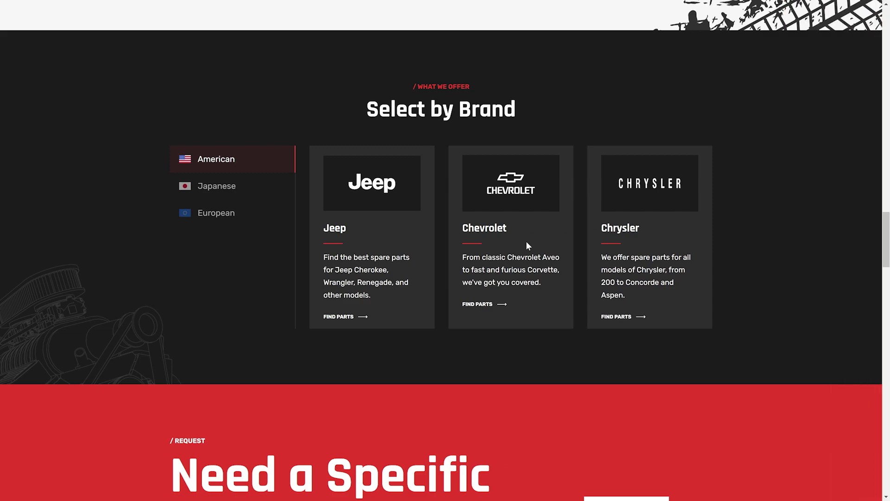
pyautogui.click(513, 192)
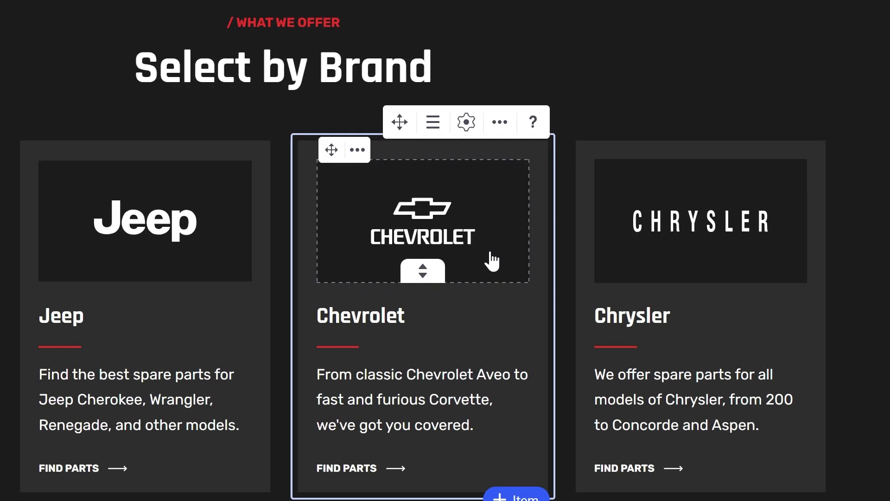
pyautogui.click(491, 256)
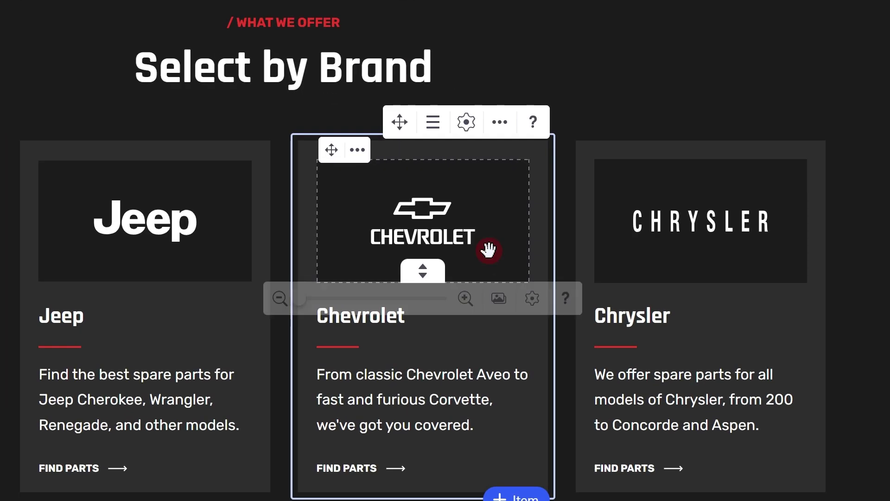
pyautogui.click(532, 306)
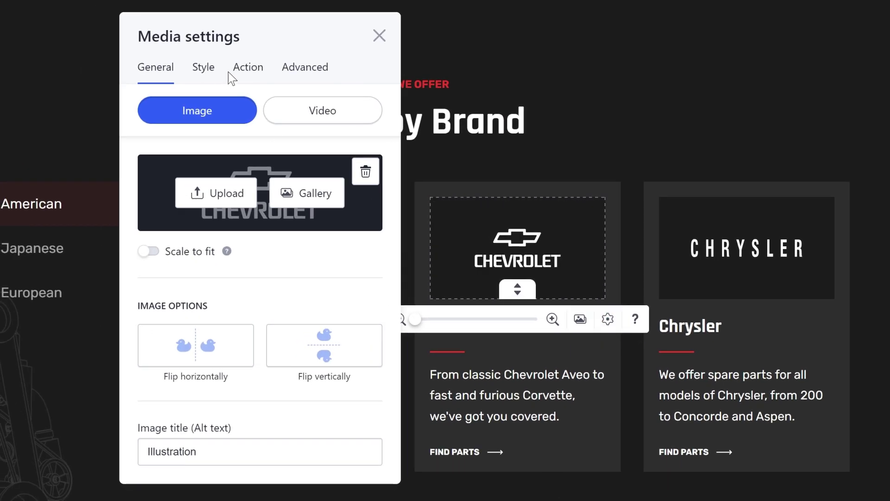
pyautogui.click(247, 69)
pyautogui.click(244, 138)
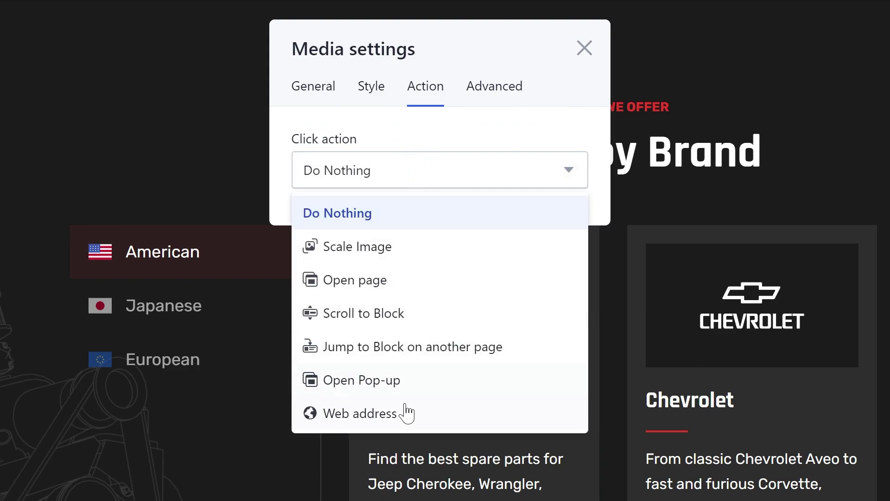
pyautogui.click(403, 413)
pyautogui.click(401, 219)
pyautogui.write('https://www.chevrolet.com/')
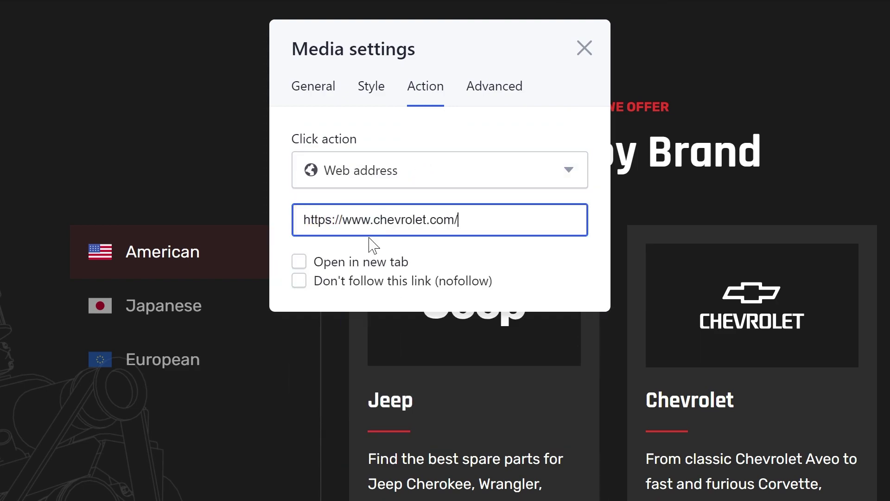
pyautogui.click(300, 262)
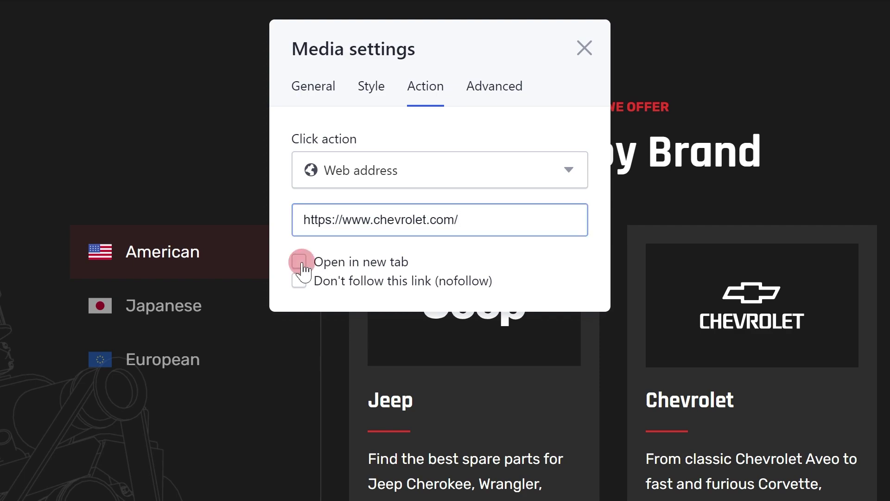
pyautogui.click(299, 281)
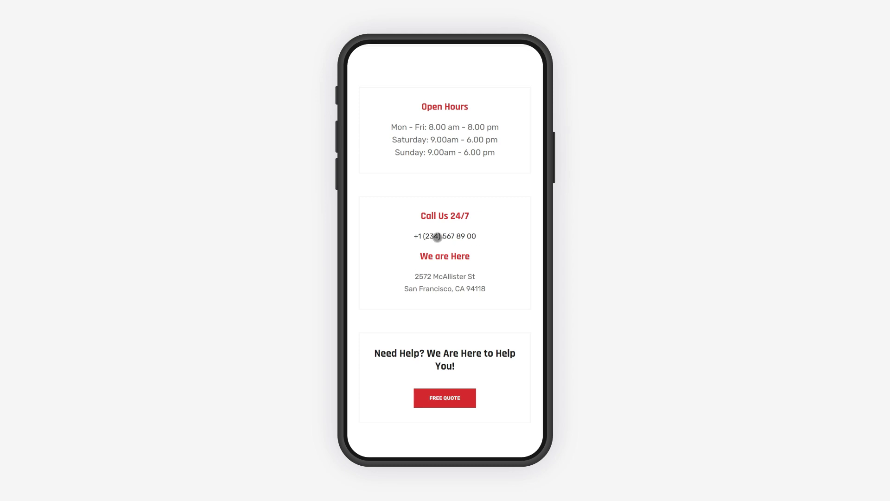
# Step: Link the customer care number text with a Phone click action, entering the care phone number
pyautogui.click(437, 237)
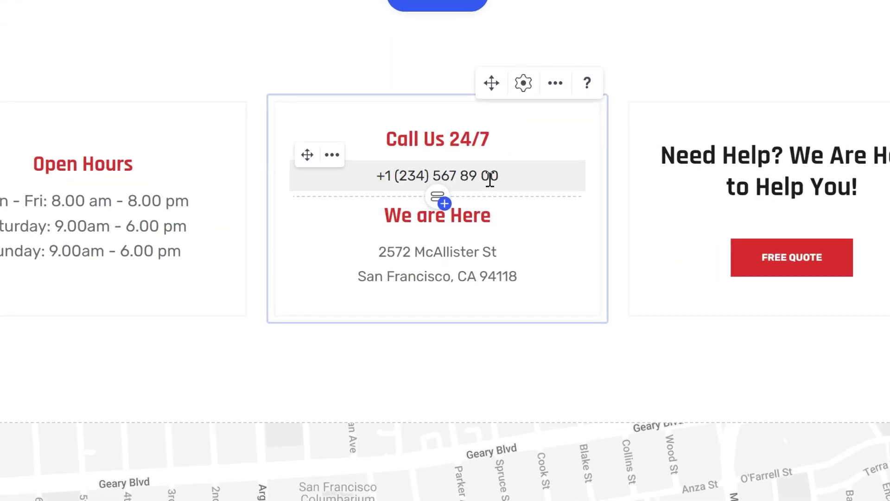
pyautogui.click(467, 249)
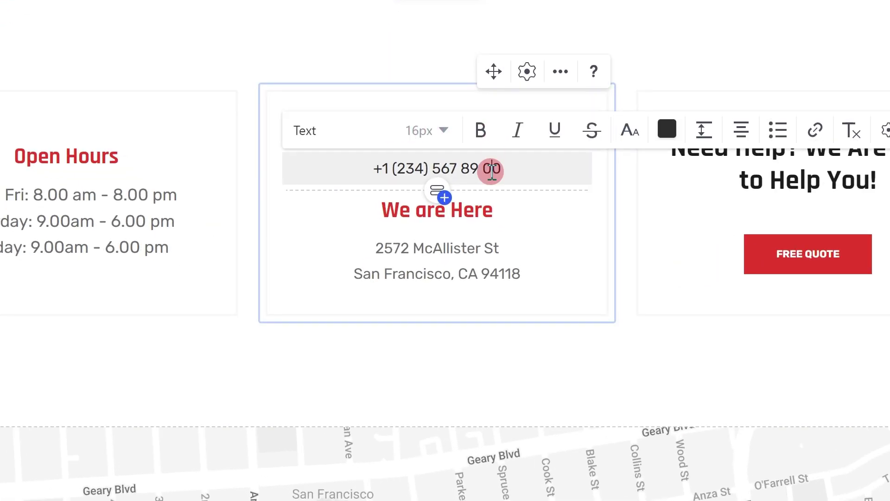
pyautogui.tripleClick(492, 170)
pyautogui.click(815, 134)
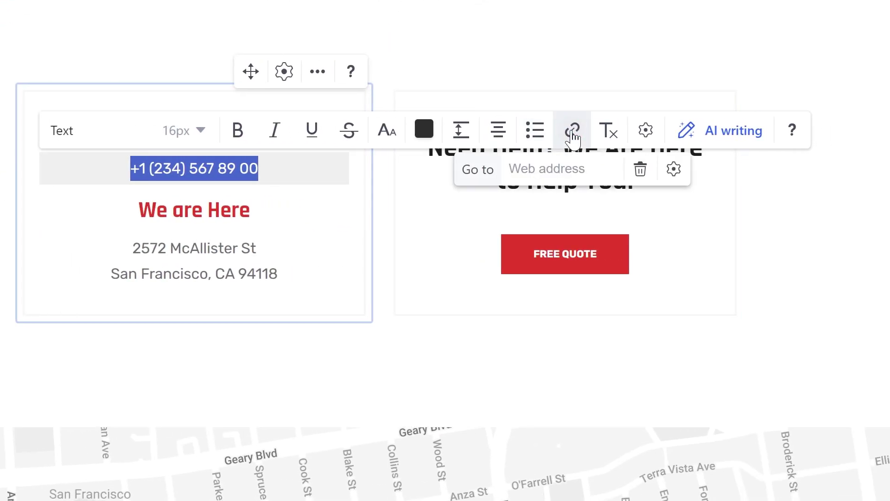
pyautogui.click(674, 169)
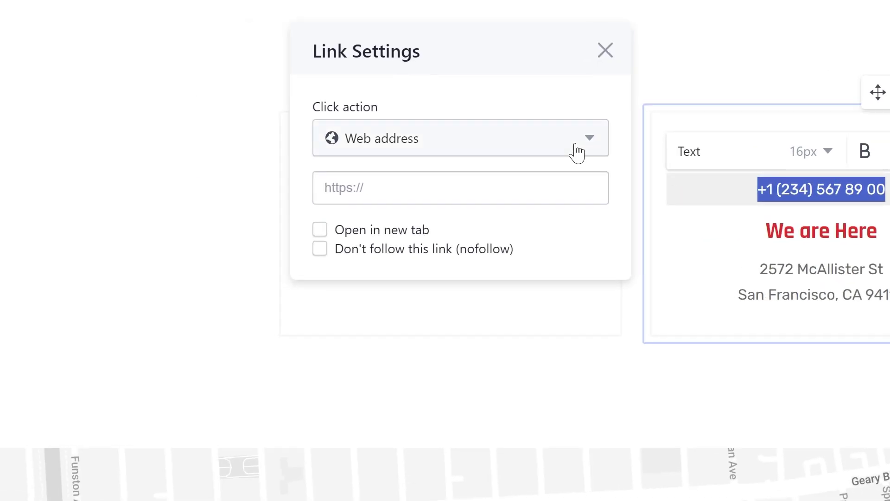
pyautogui.click(577, 153)
pyautogui.click(481, 312)
pyautogui.click(485, 191)
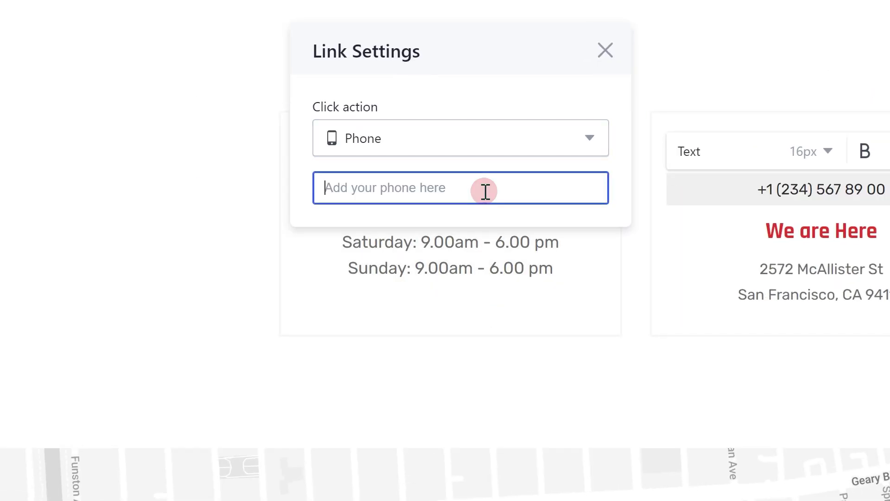
pyautogui.write('+12345678900')
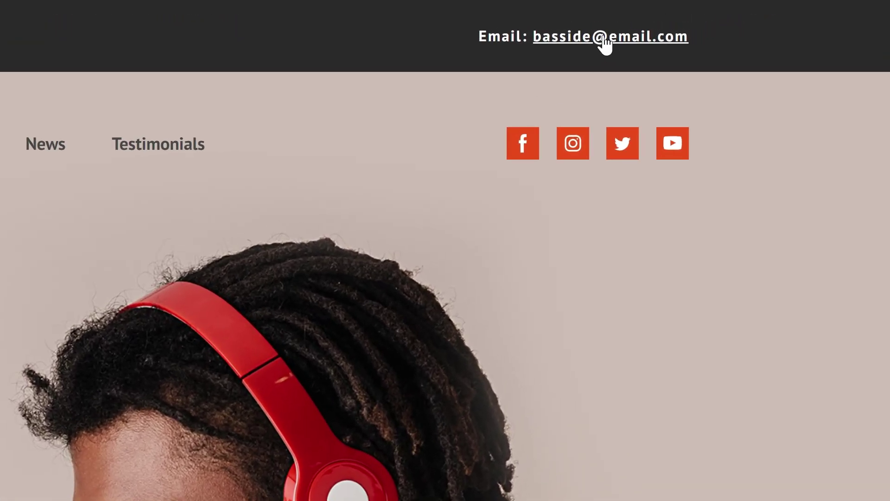
# Step: Link the header email text with an Email click action, pasting in the recipient address
pyautogui.click(605, 39)
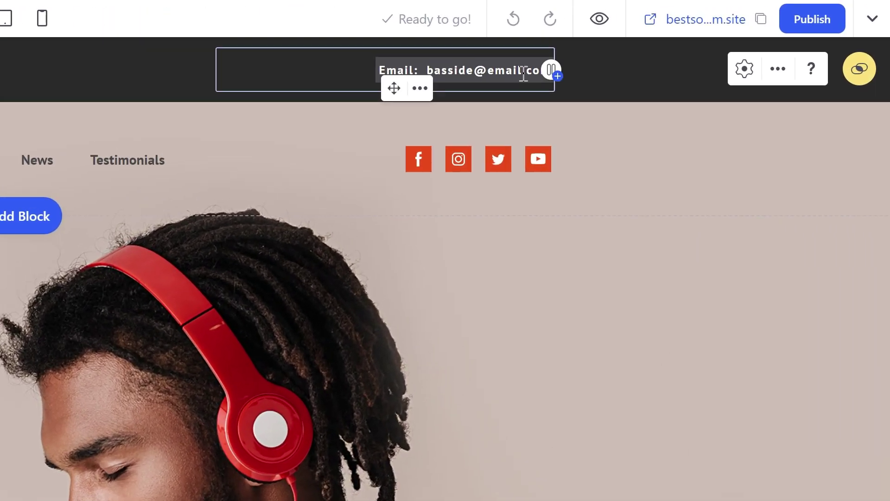
pyautogui.click(690, 34)
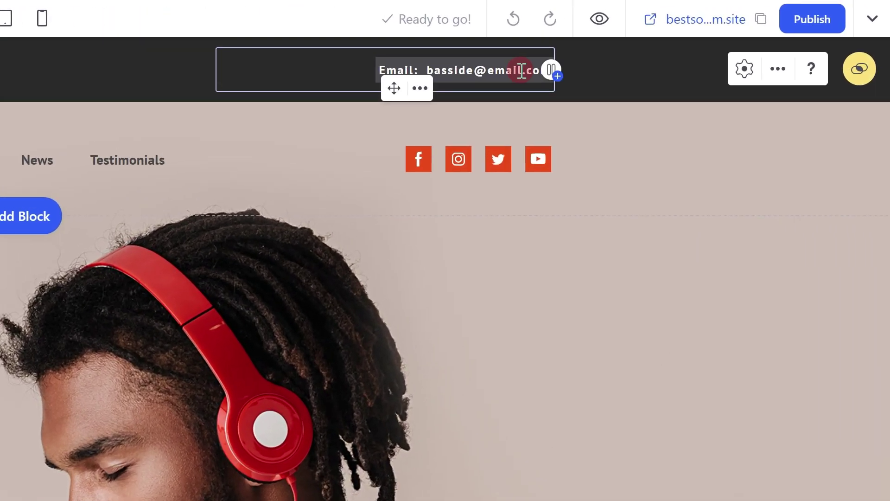
pyautogui.tripleClick(522, 70)
pyautogui.click(649, 104)
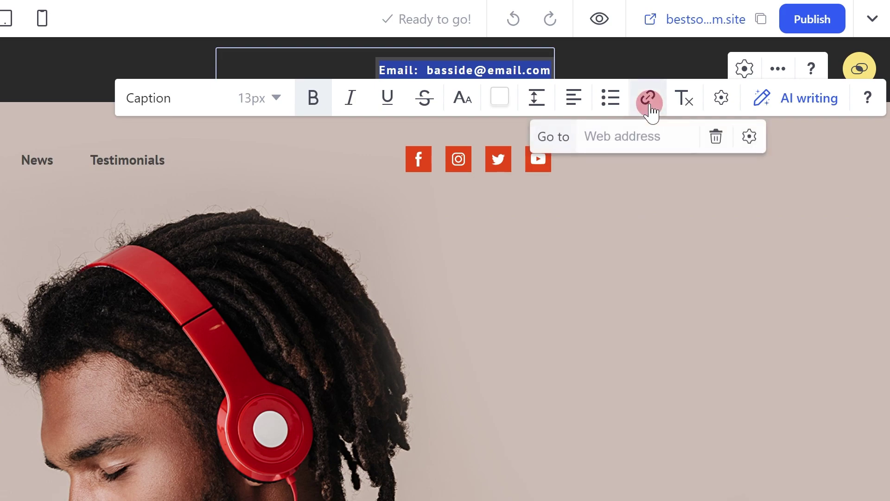
pyautogui.click(750, 136)
pyautogui.click(566, 142)
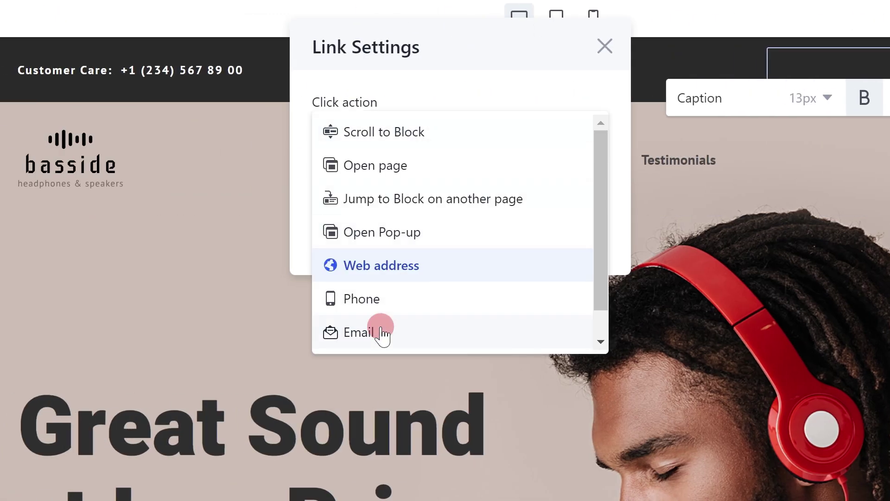
pyautogui.click(384, 333)
pyautogui.click(397, 183)
pyautogui.hotkey('ctrl', 'v')
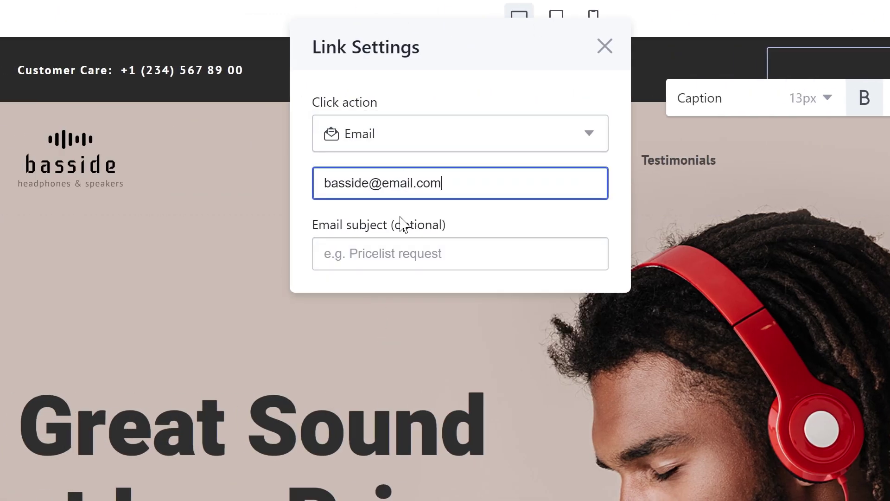
pyautogui.click(401, 252)
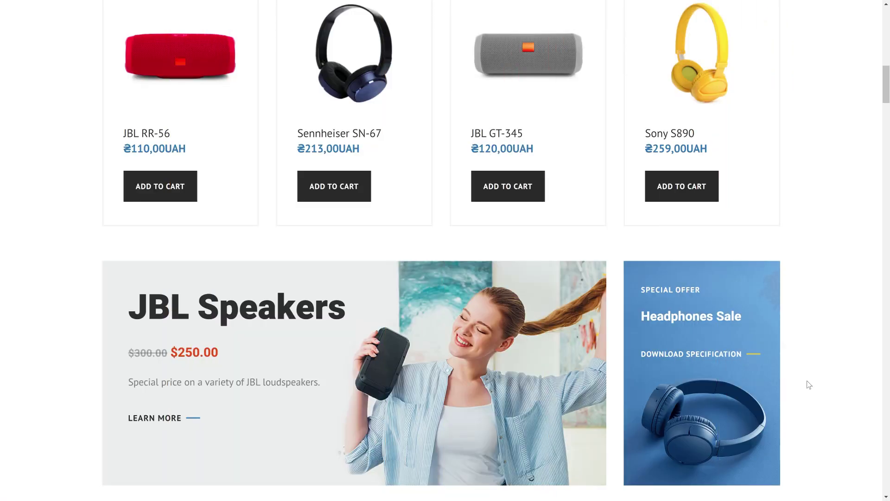
# Step: Set the Download Specification button's click action to File download using spec.pdf
pyautogui.click(691, 358)
pyautogui.click(730, 454)
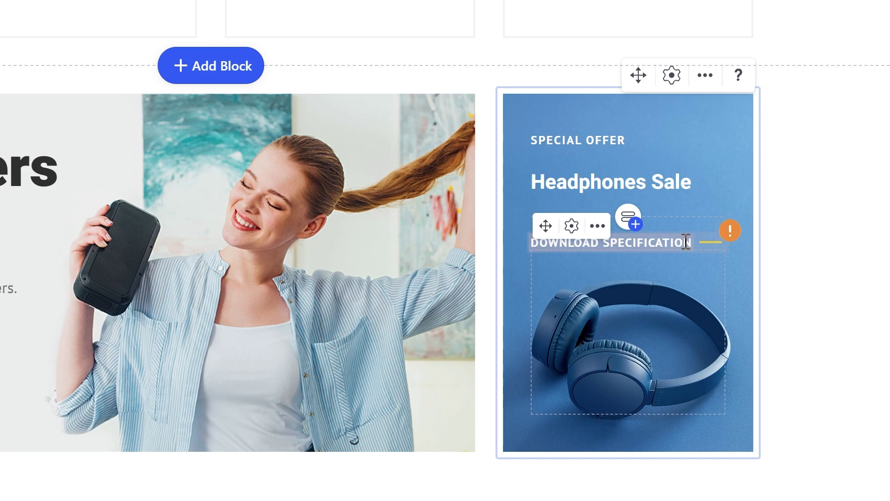
pyautogui.click(687, 344)
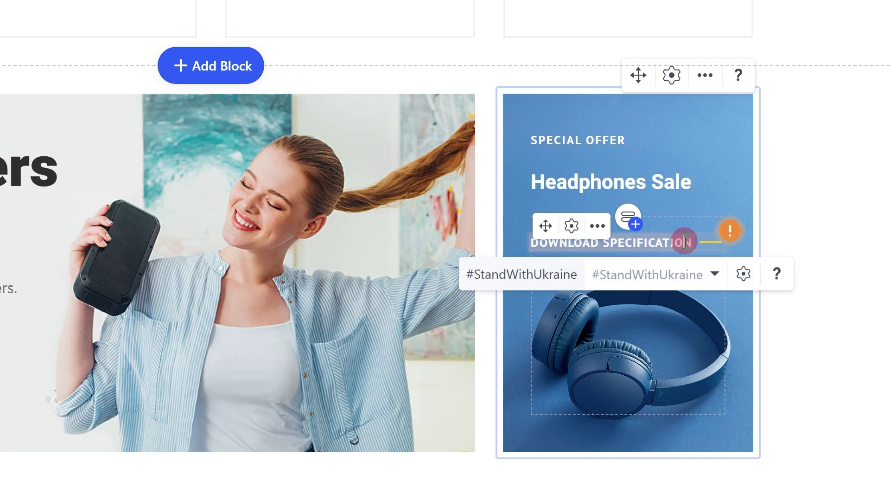
pyautogui.click(742, 274)
pyautogui.click(452, 269)
pyautogui.scroll(-3, 418, 288)
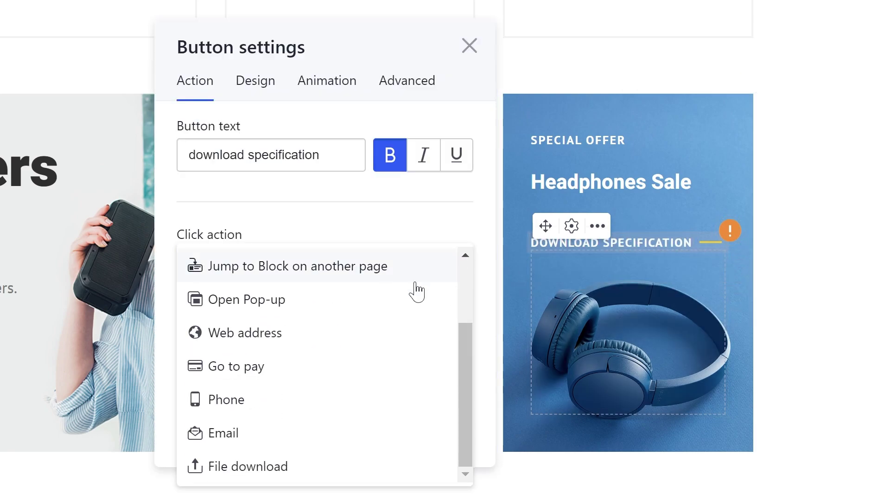
pyautogui.click(332, 467)
pyautogui.click(418, 321)
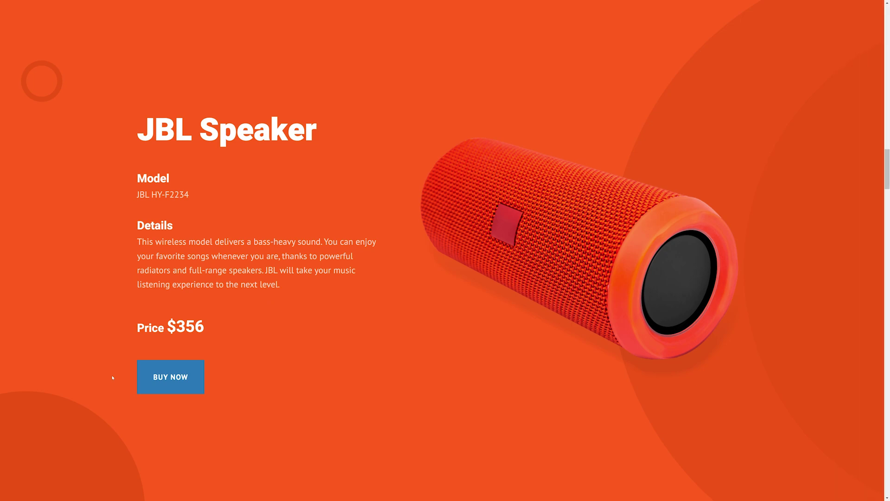
# Step: Change the BUY NOW button's click action from Scroll to Block to Go to pay for JBL OR-57
pyautogui.click(173, 377)
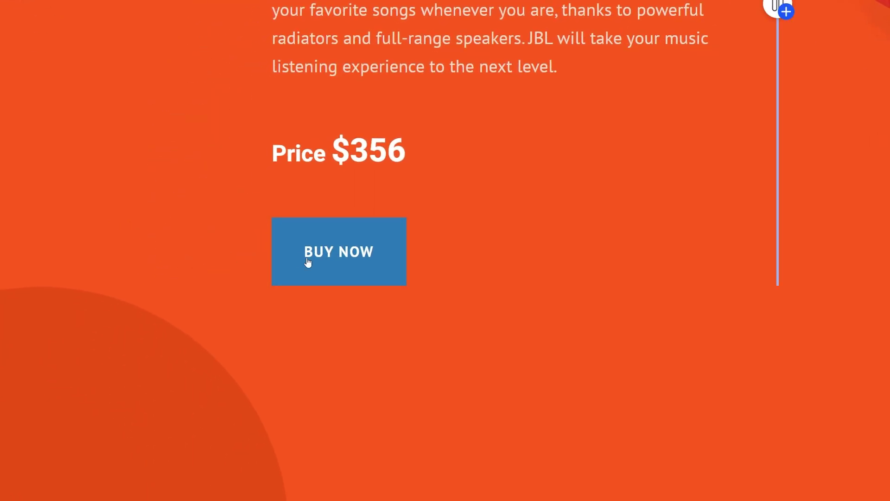
pyautogui.doubleClick(168, 373)
pyautogui.click(324, 258)
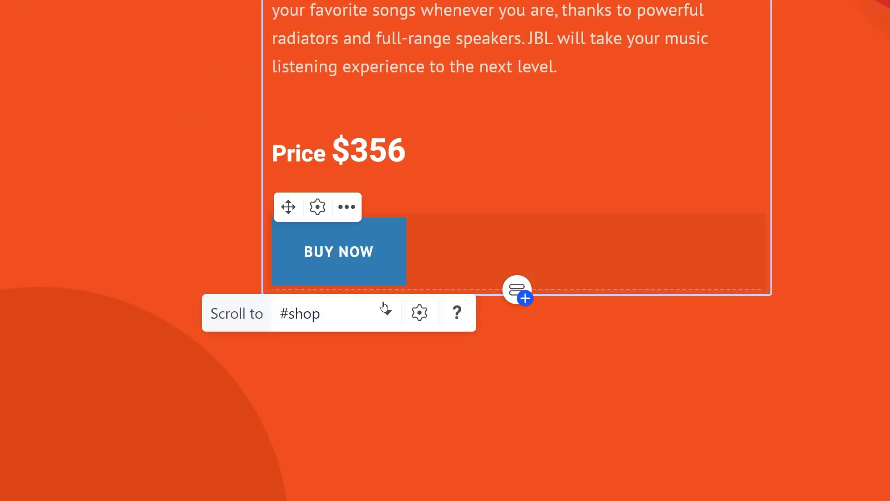
pyautogui.click(422, 319)
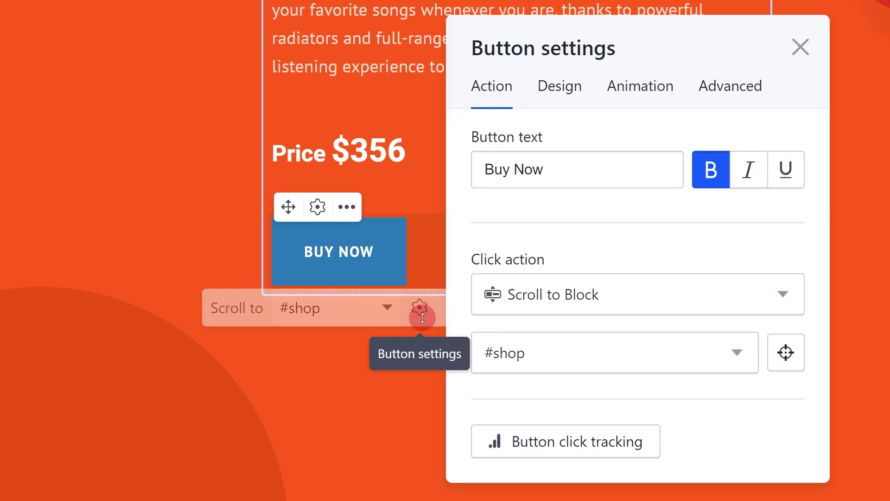
pyautogui.click(531, 296)
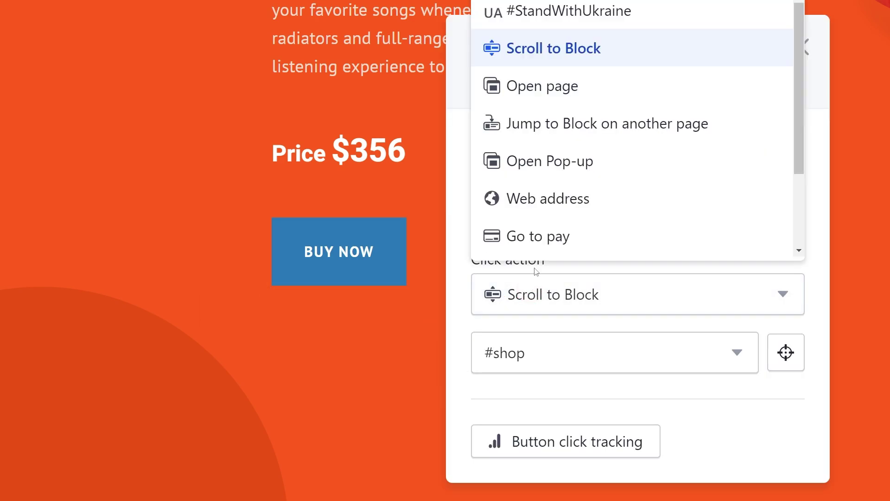
pyautogui.click(541, 238)
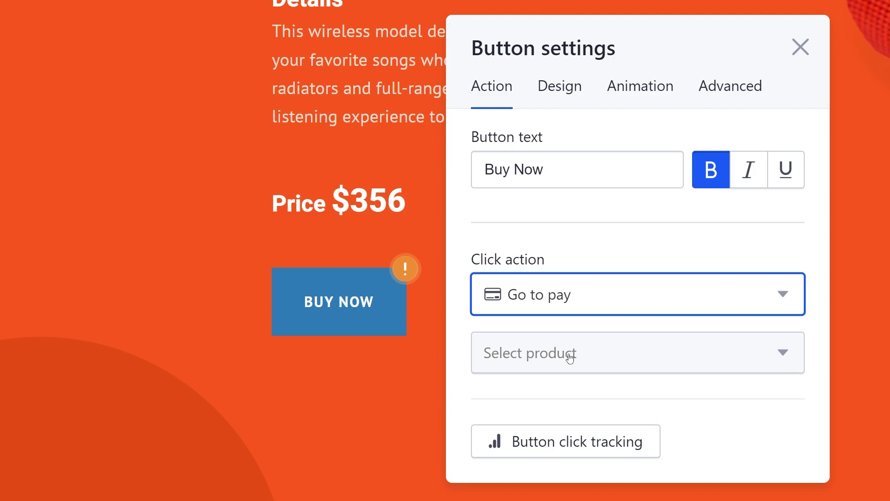
pyautogui.click(570, 354)
pyautogui.click(560, 305)
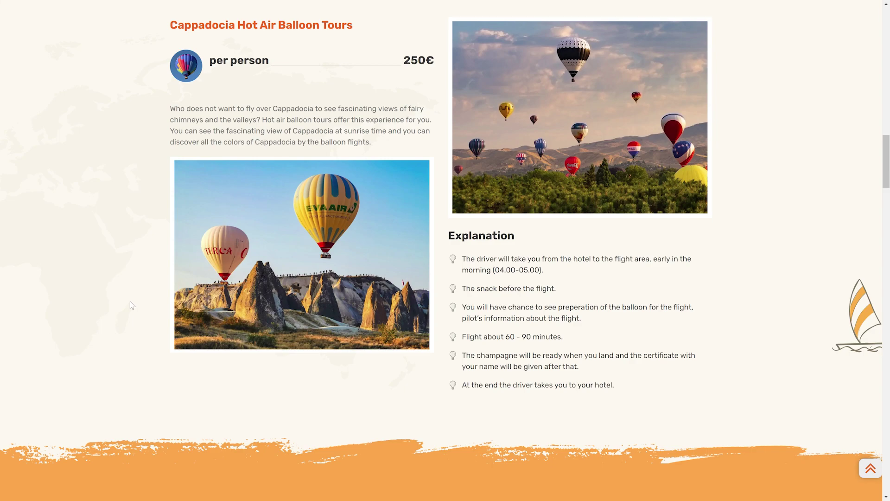
# Step: Set the right-hand Cappadocia balloon photo's click action to Scale Image
pyautogui.click(245, 292)
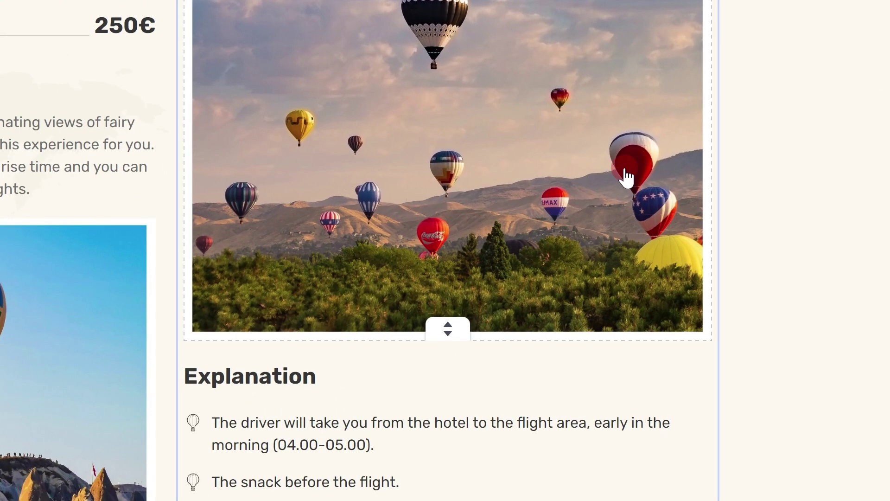
pyautogui.click(665, 177)
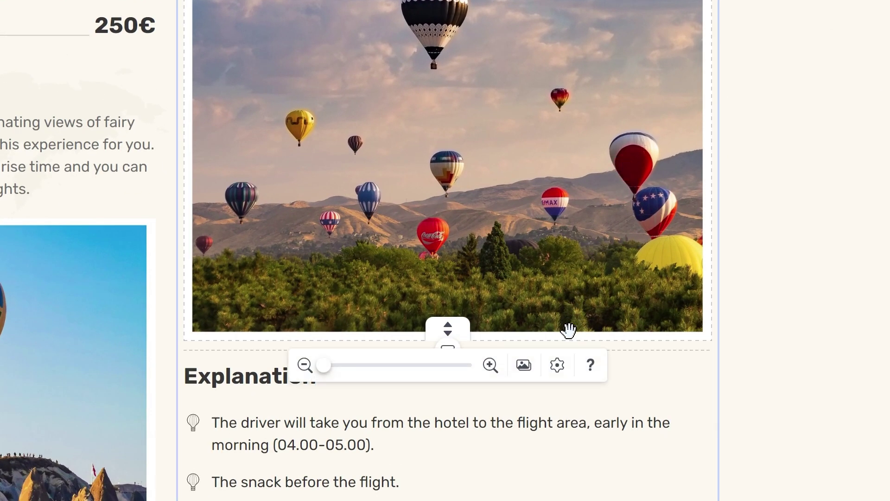
pyautogui.click(557, 365)
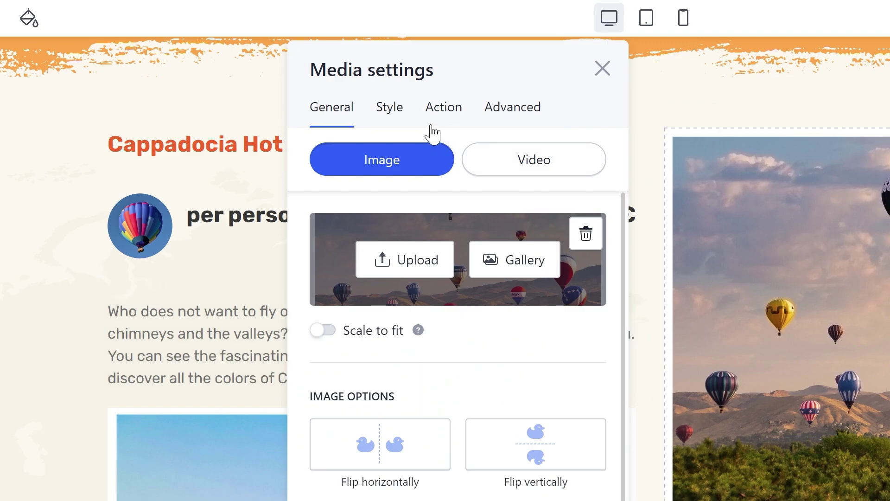
pyautogui.click(438, 113)
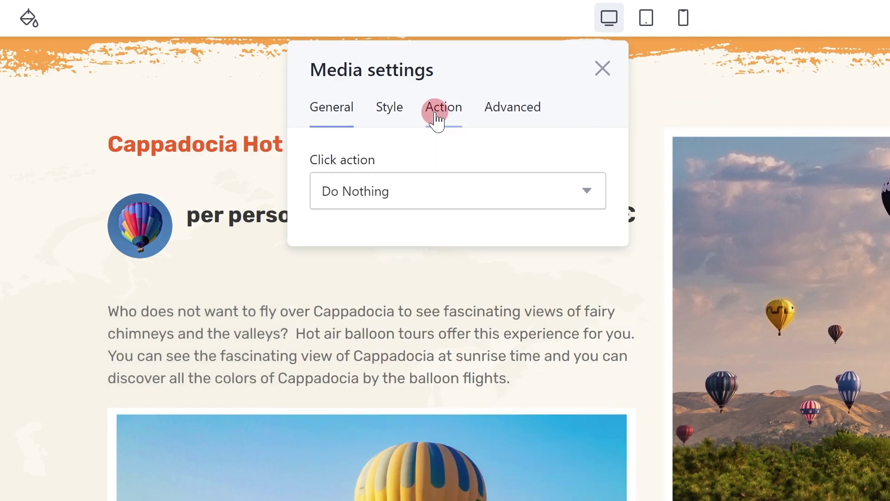
pyautogui.click(447, 182)
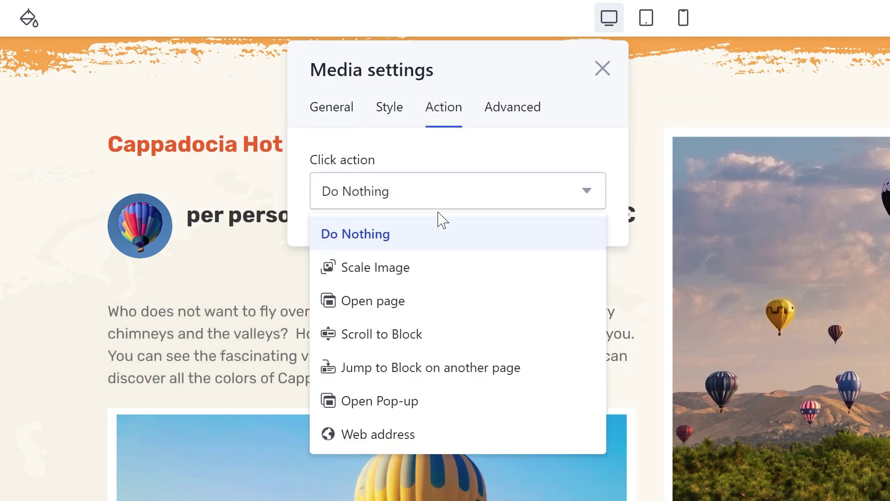
pyautogui.click(433, 267)
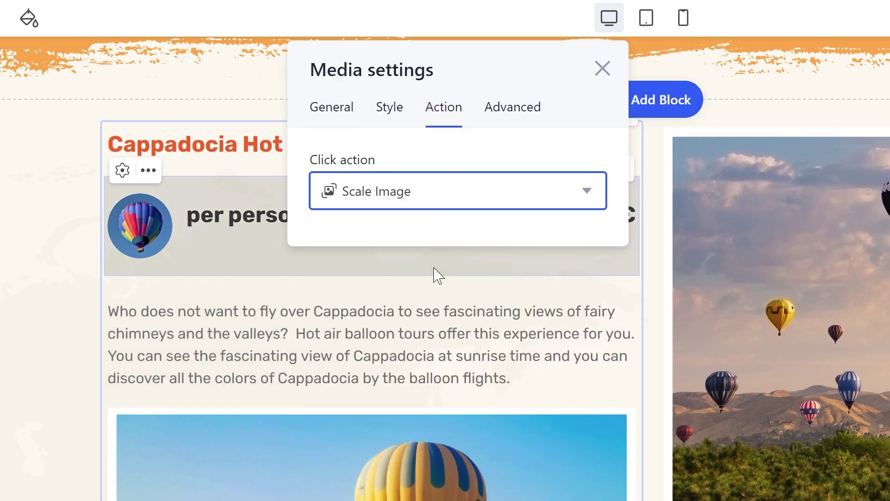